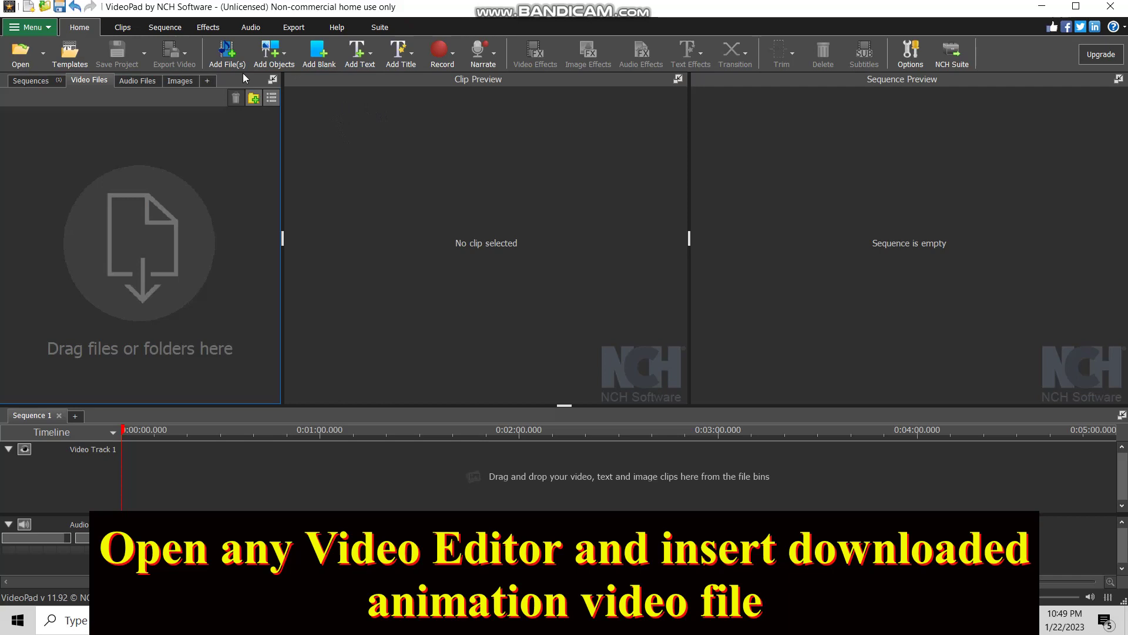
Import the Pelorus Jack video from the Animation folder and place it on Video Track 1 of the sequence
left_click(231, 66)
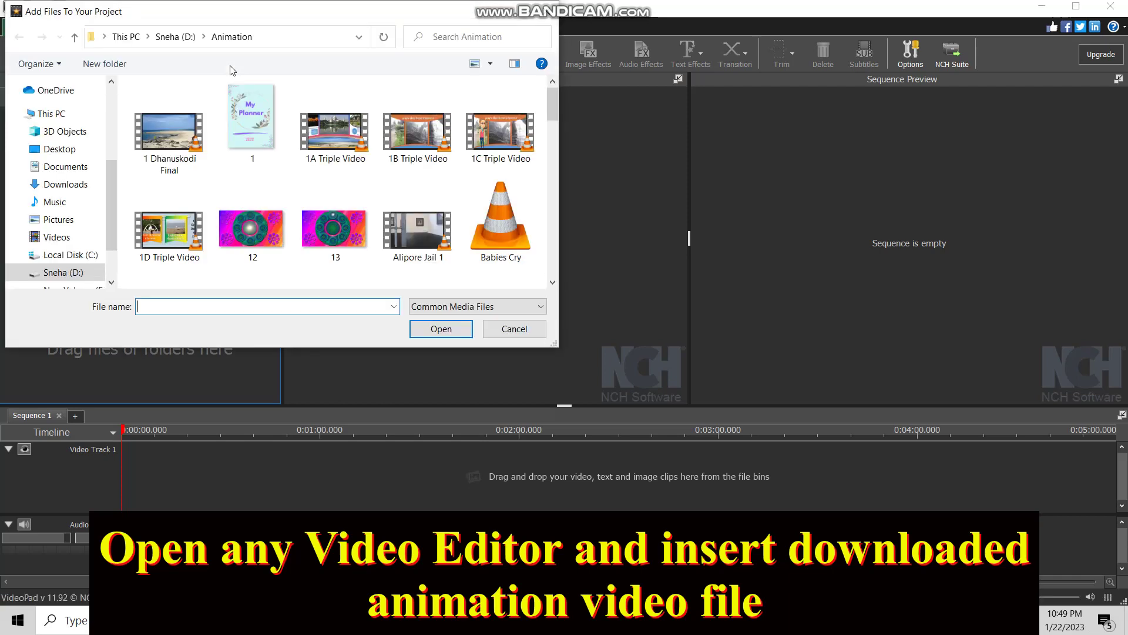
scroll(297, 139, "down", 5)
left_click(253, 246)
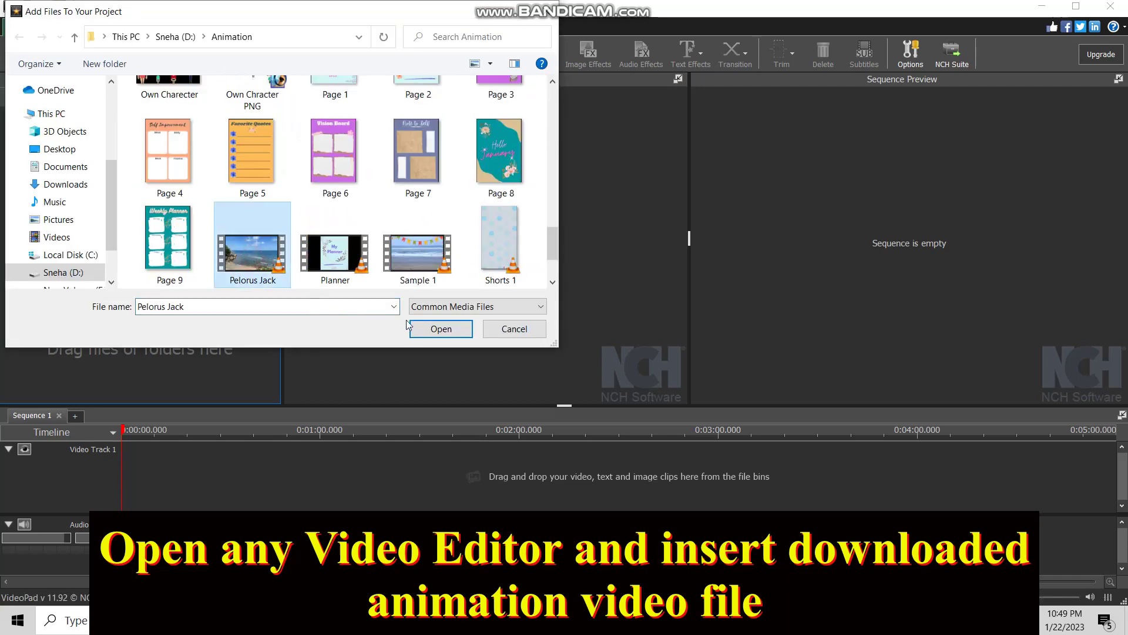
left_click(423, 329)
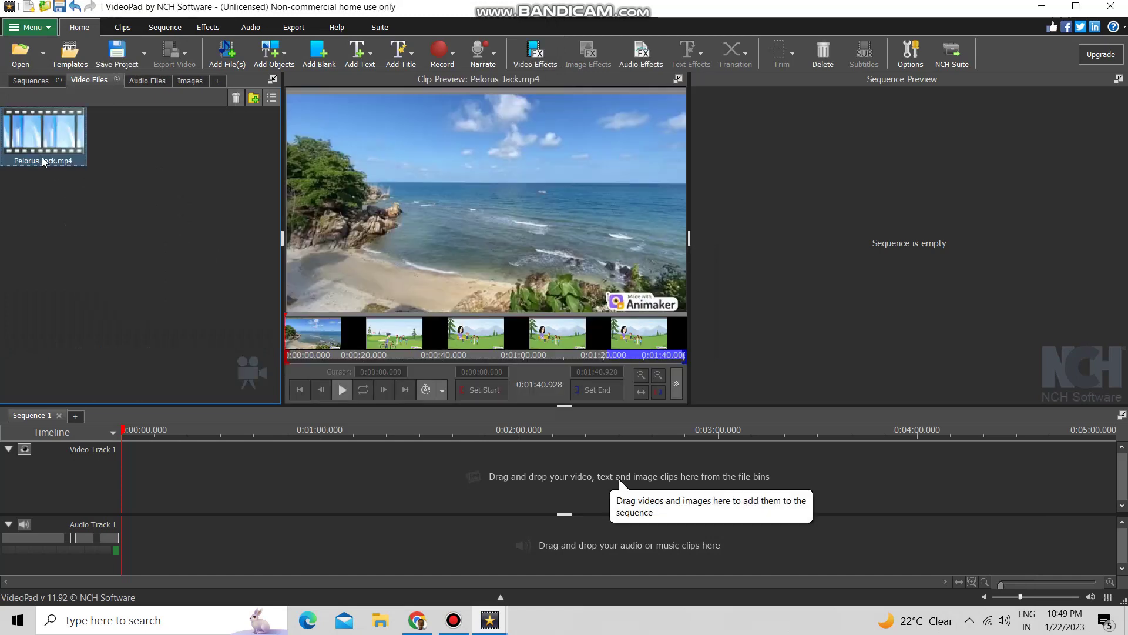
left_click_drag(47, 163, 195, 490)
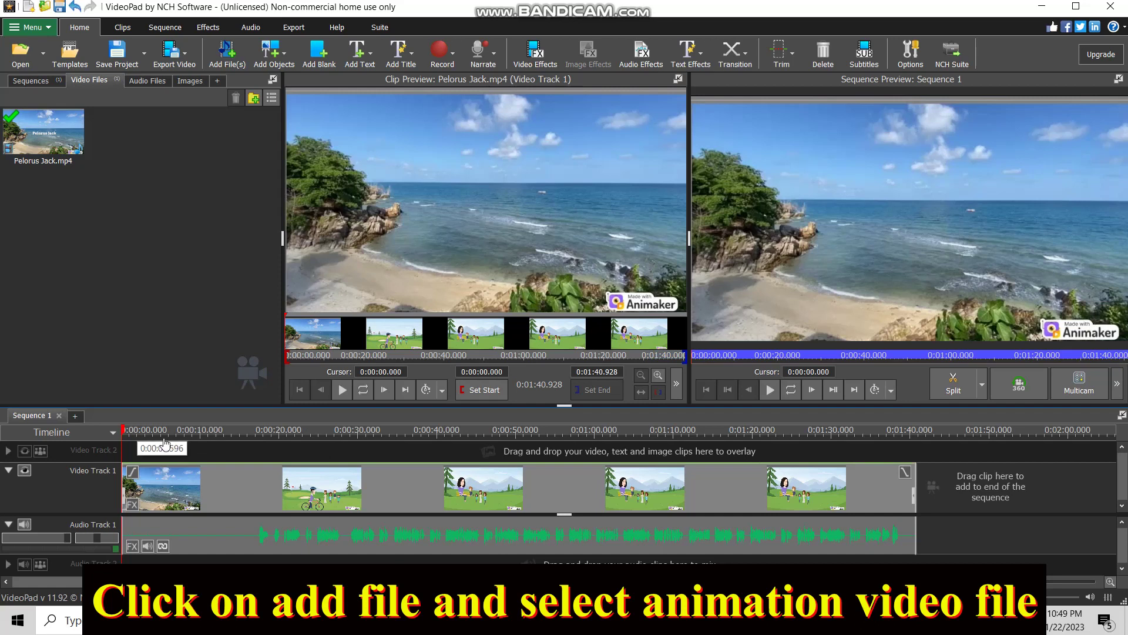
Play the sequence to find the first overlay point and set the timeline cursor at about 0:00:40.985
left_click_drag(264, 458, 297, 453)
left_click(769, 390)
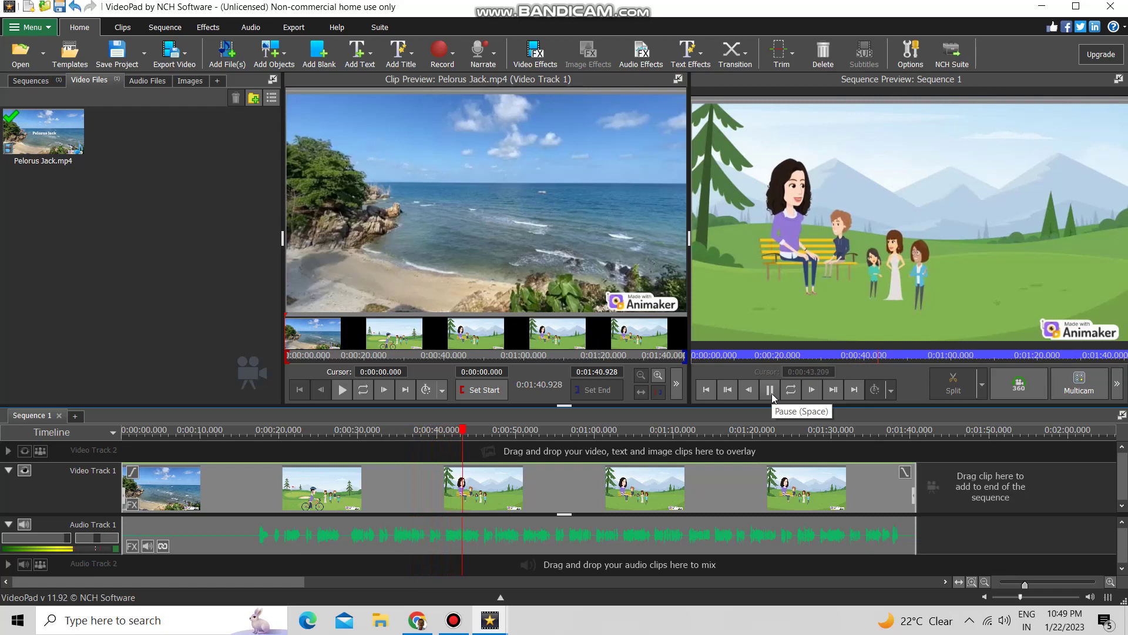
left_click(770, 389)
left_click(442, 432)
left_click_drag(437, 435, 447, 438)
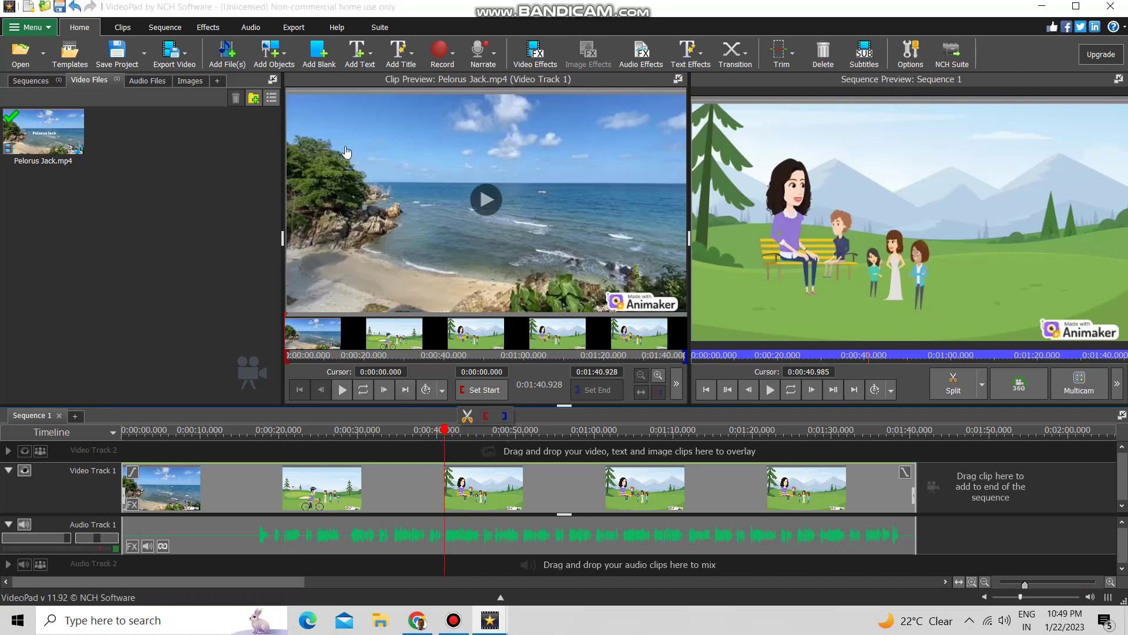
Import the Shot 2 video from the Desktop folder and overlay it on Video Track 2 at the timeline cursor
left_click(227, 52)
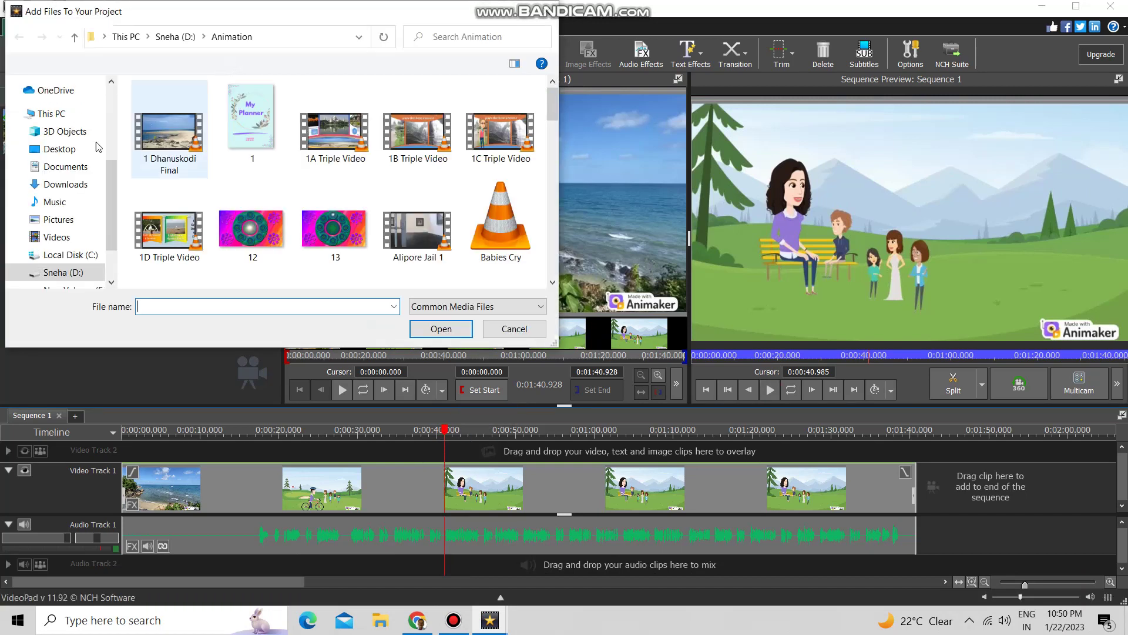
left_click(56, 149)
scroll(332, 181, "down", 3)
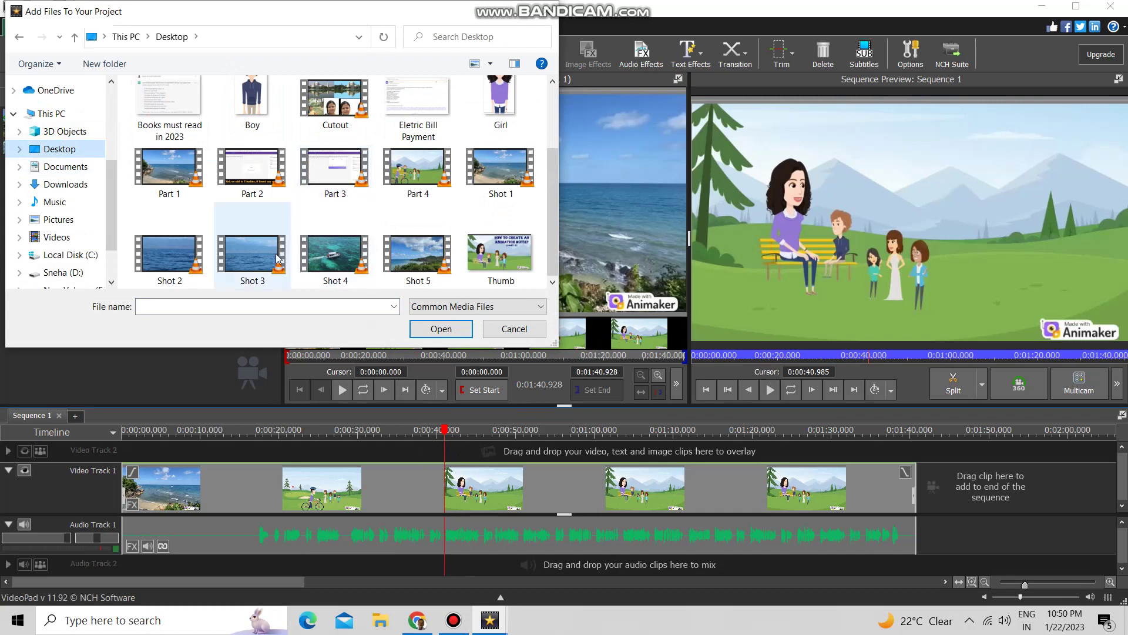
left_click(164, 260)
left_click(432, 330)
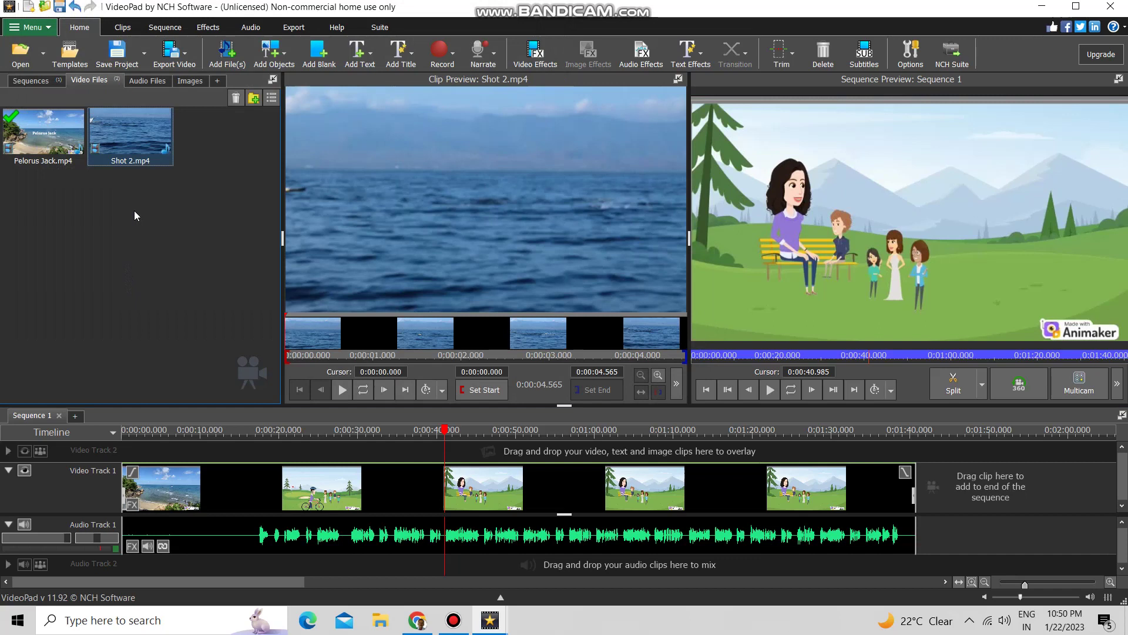
mouse_move(121, 134)
left_click_drag(121, 134, 349, 345)
left_click_drag(440, 436, 441, 449)
left_click(470, 559)
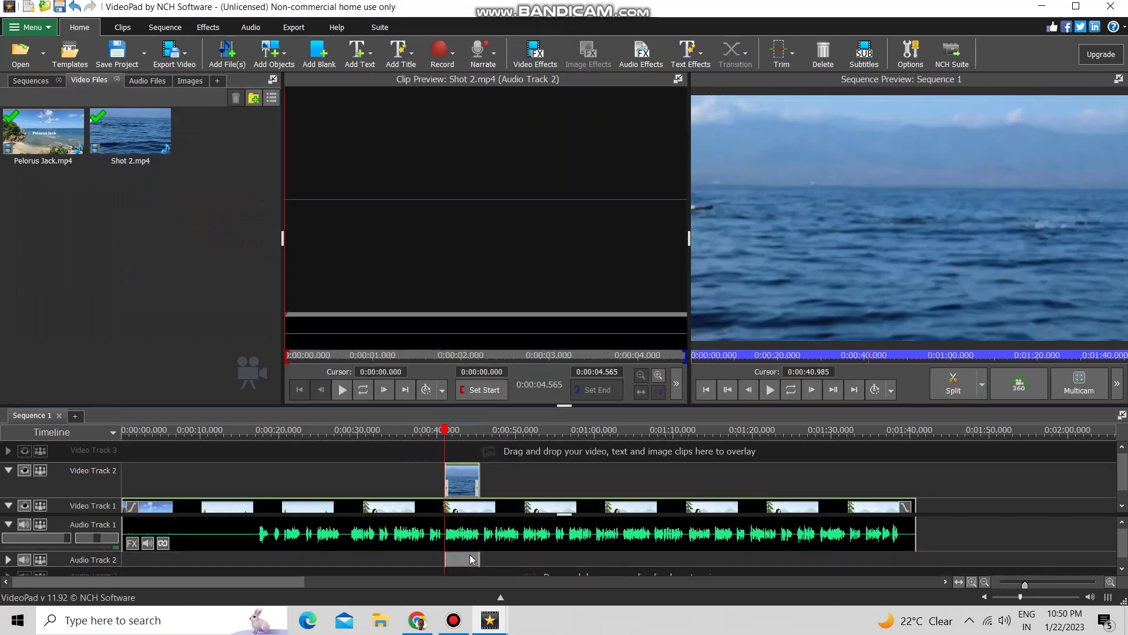
right_click(470, 558)
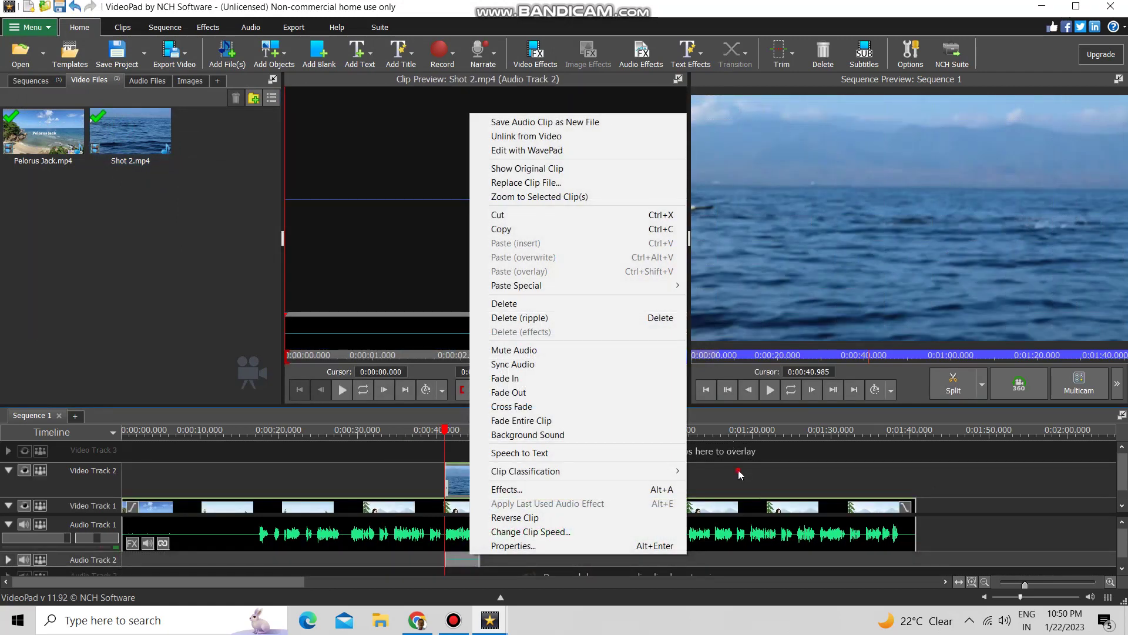
left_click(738, 470)
Play the sequence from about 0:00:38.601 and set the timeline cursor at about 0:01:01.776 for the second overlay
left_click(426, 438)
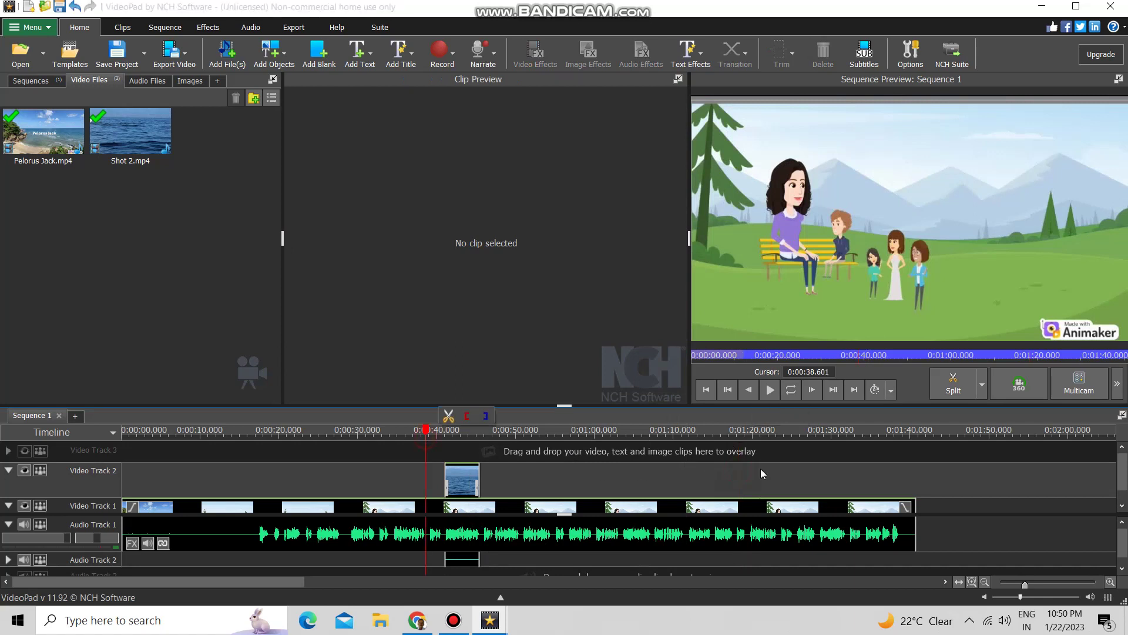
left_click(769, 389)
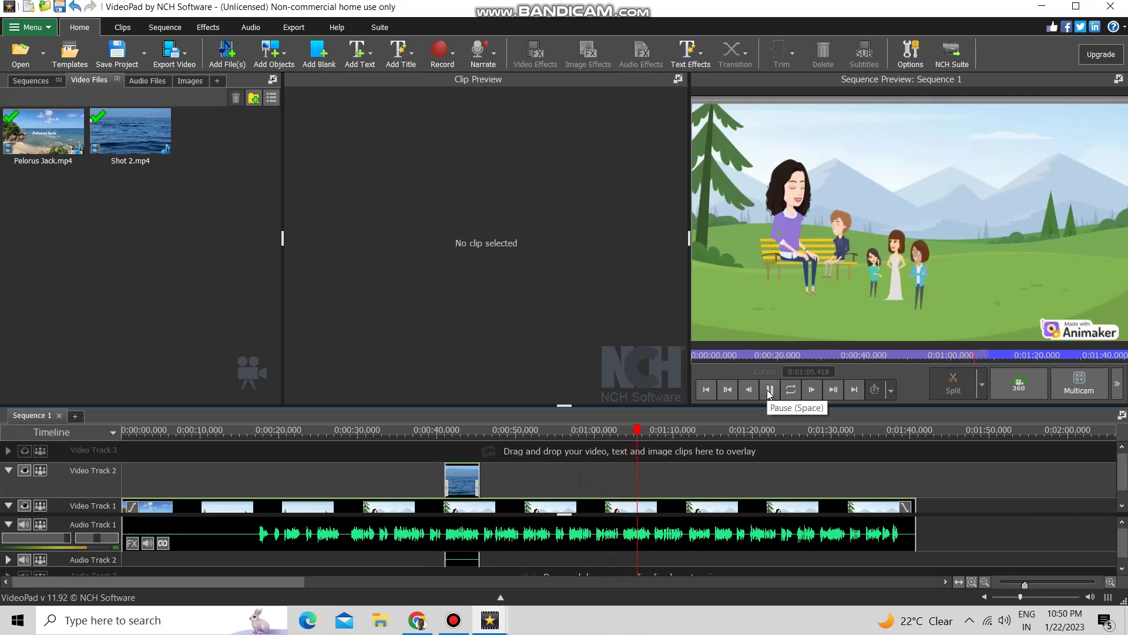
left_click(598, 436)
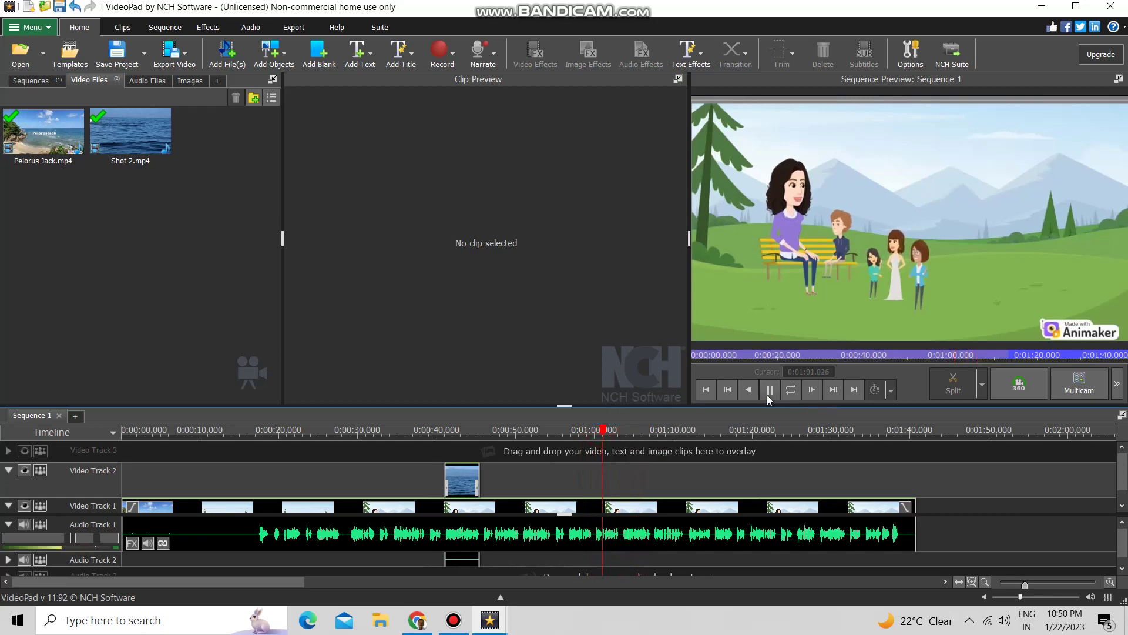
left_click(586, 435)
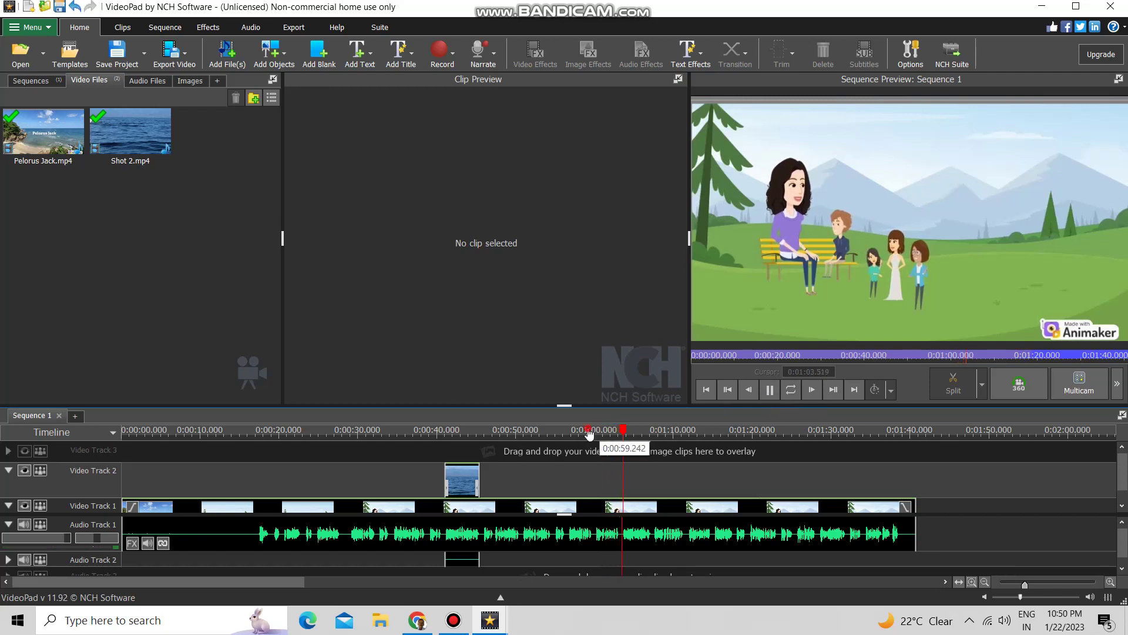
left_click(770, 389)
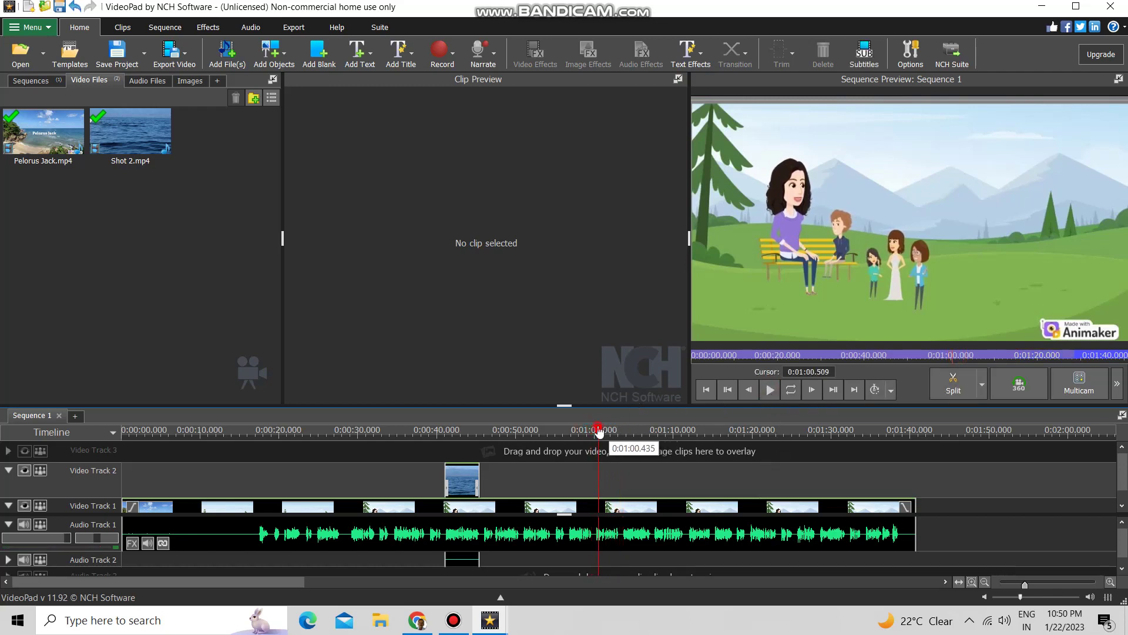
left_click_drag(603, 432, 608, 432)
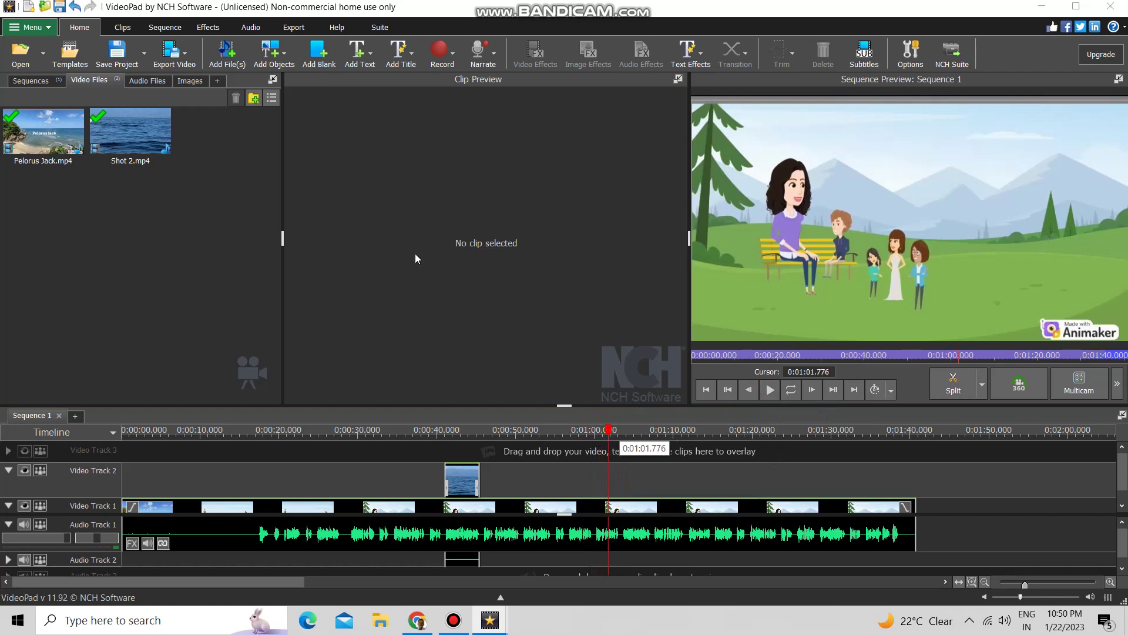
Import the Shot 3 video from the Desktop folder and overlay it on Video Track 2 at the timeline cursor
left_click(227, 52)
scroll(259, 201, "down", 3)
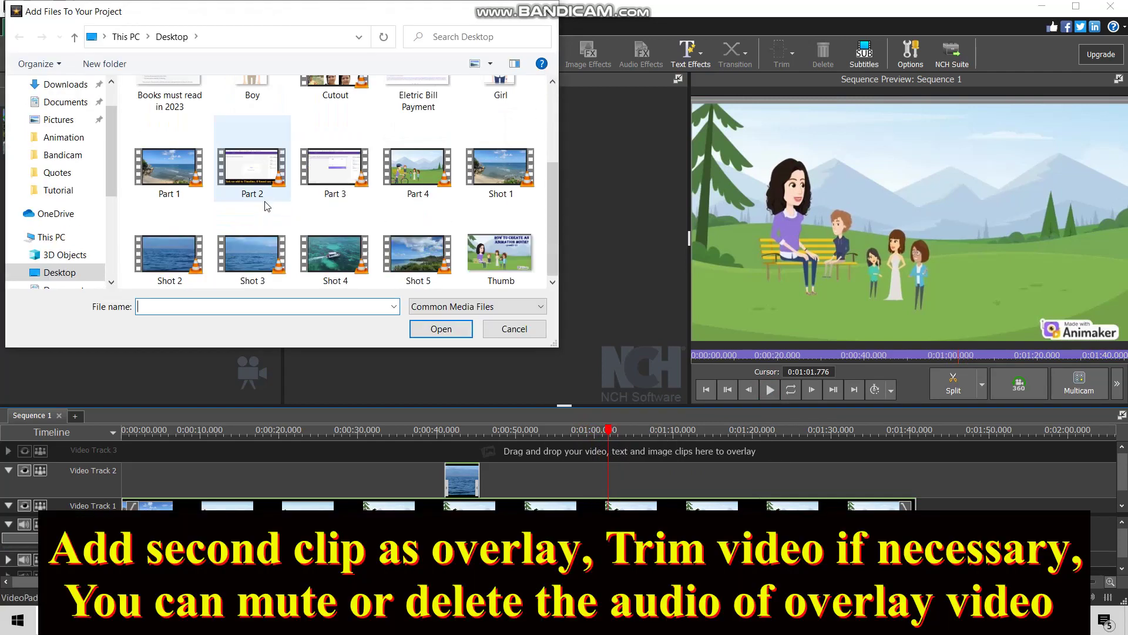
left_click(317, 254)
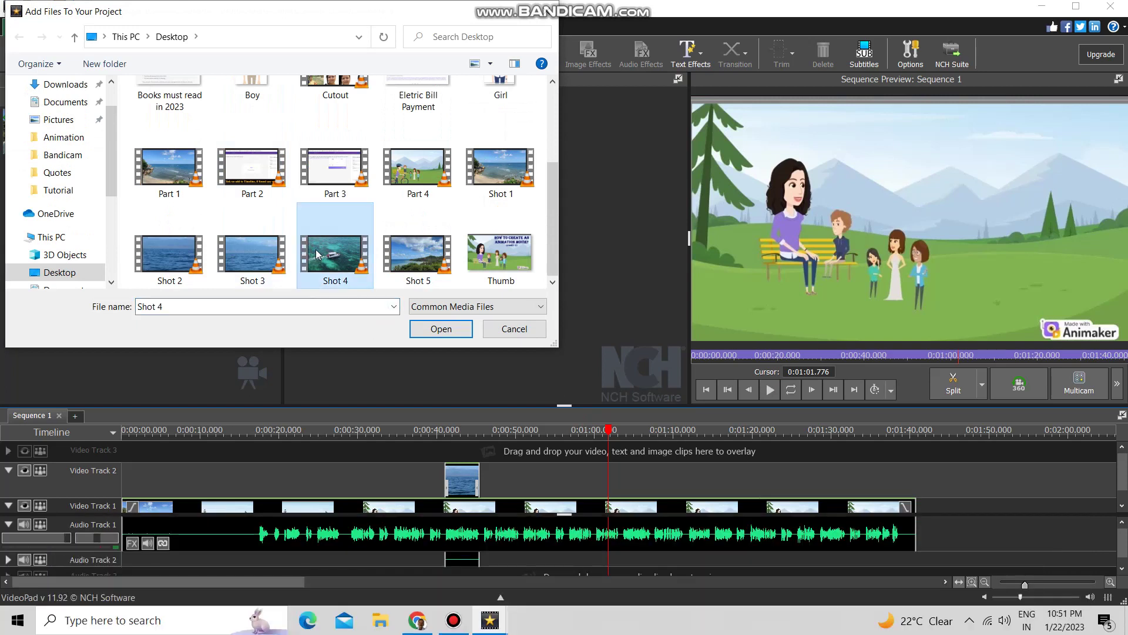
left_click(256, 257)
left_click(440, 328)
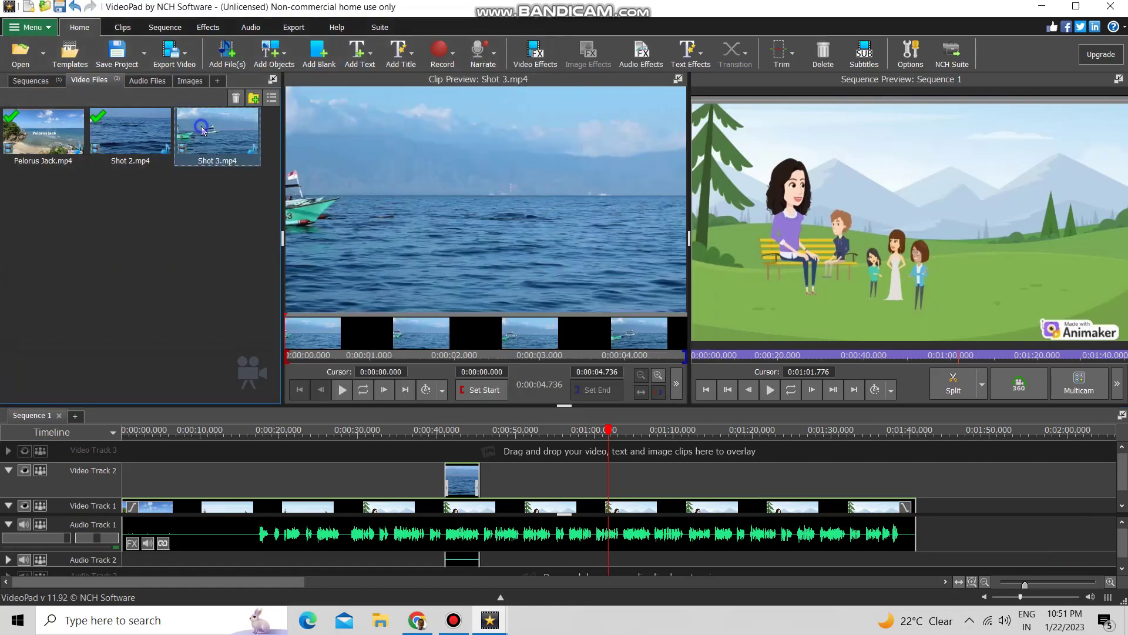
right_click(202, 130)
left_click(227, 164)
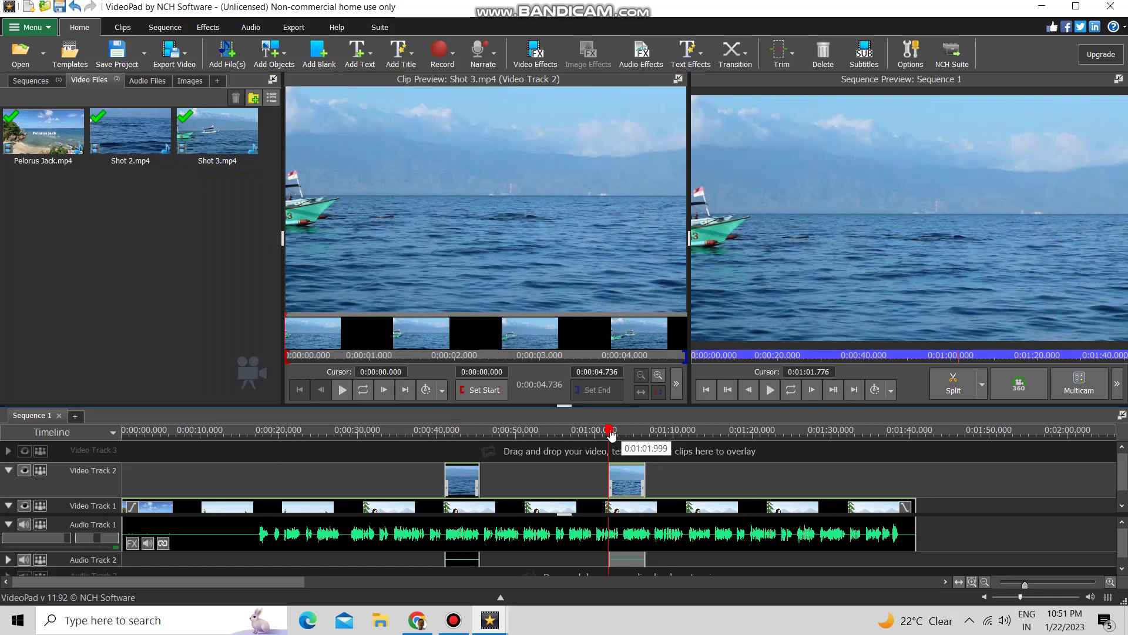
Play the sequence from about 0:01:00.062 and stop at about 0:01:17.840 for the third overlay
left_click_drag(611, 435, 595, 431)
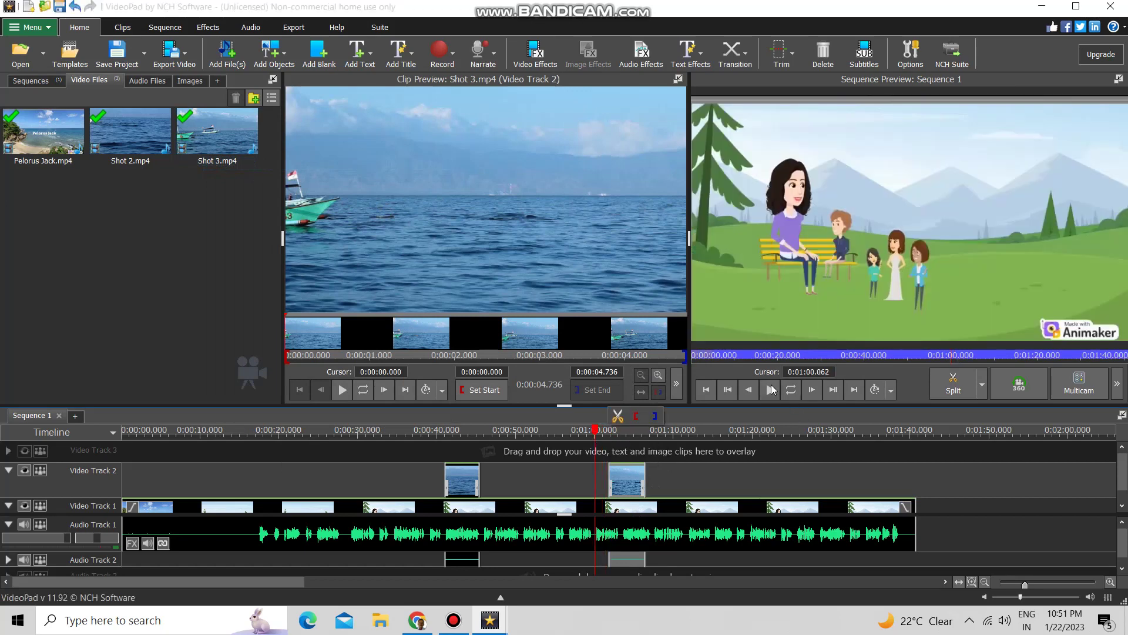
left_click(772, 389)
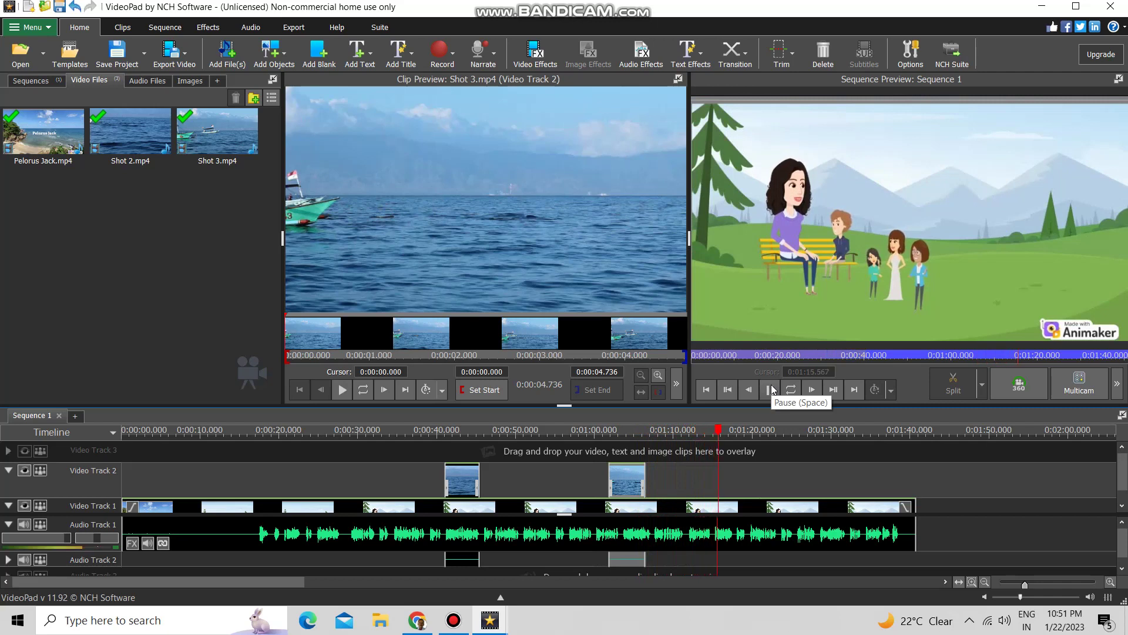
left_click(771, 390)
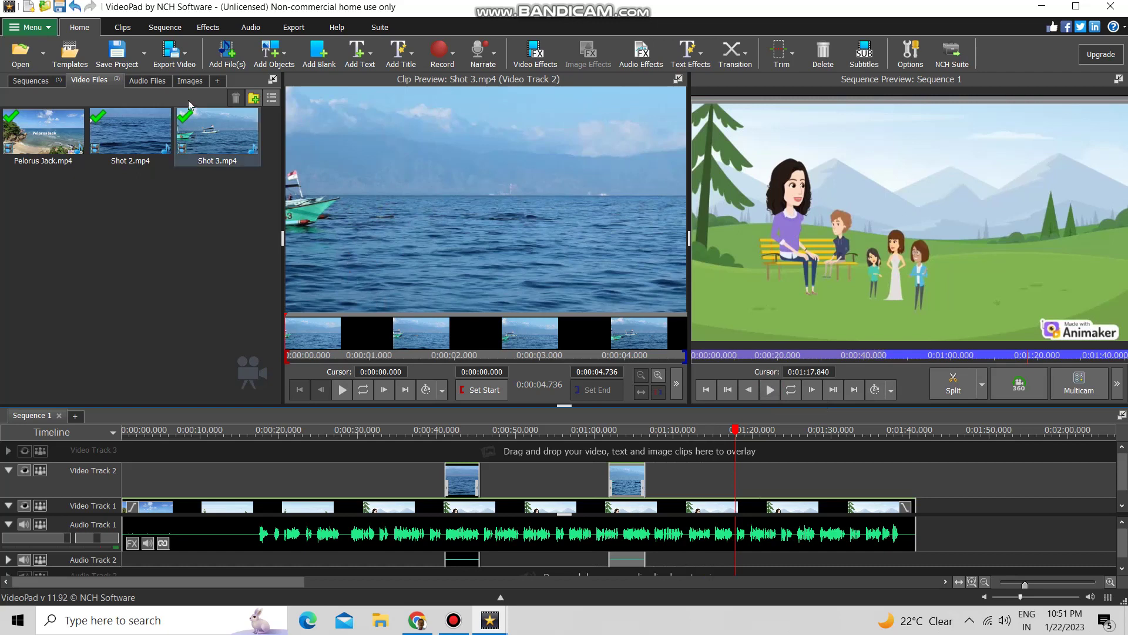
Import the Shot 4 video from the Desktop folder and overlay it on the sequence at the timeline cursor
left_click(228, 64)
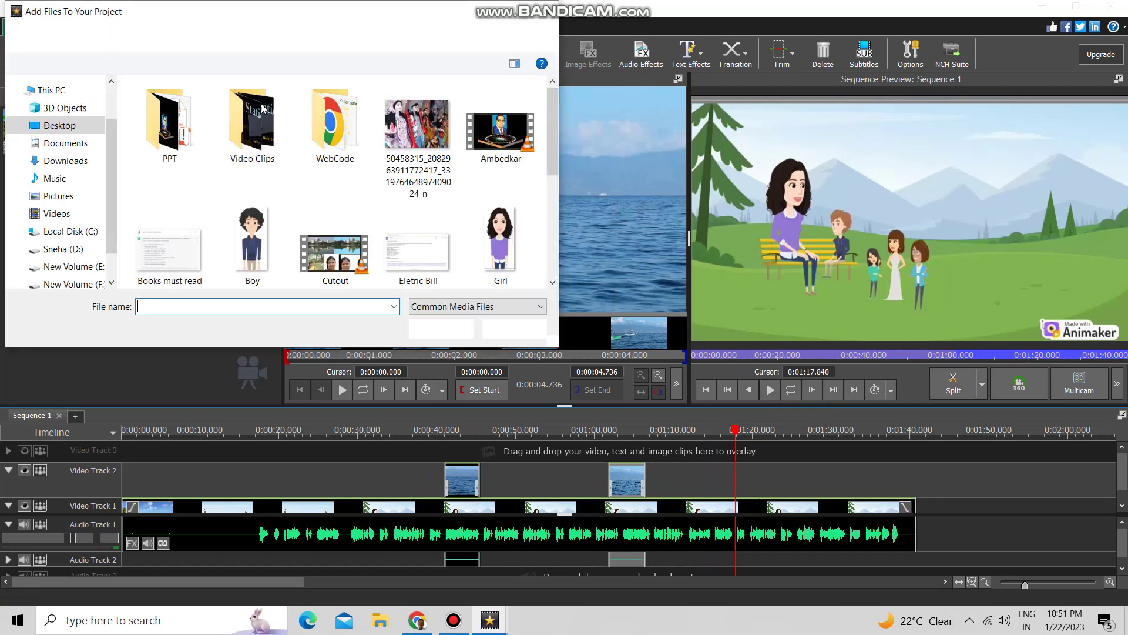
scroll(298, 154, "down", 3)
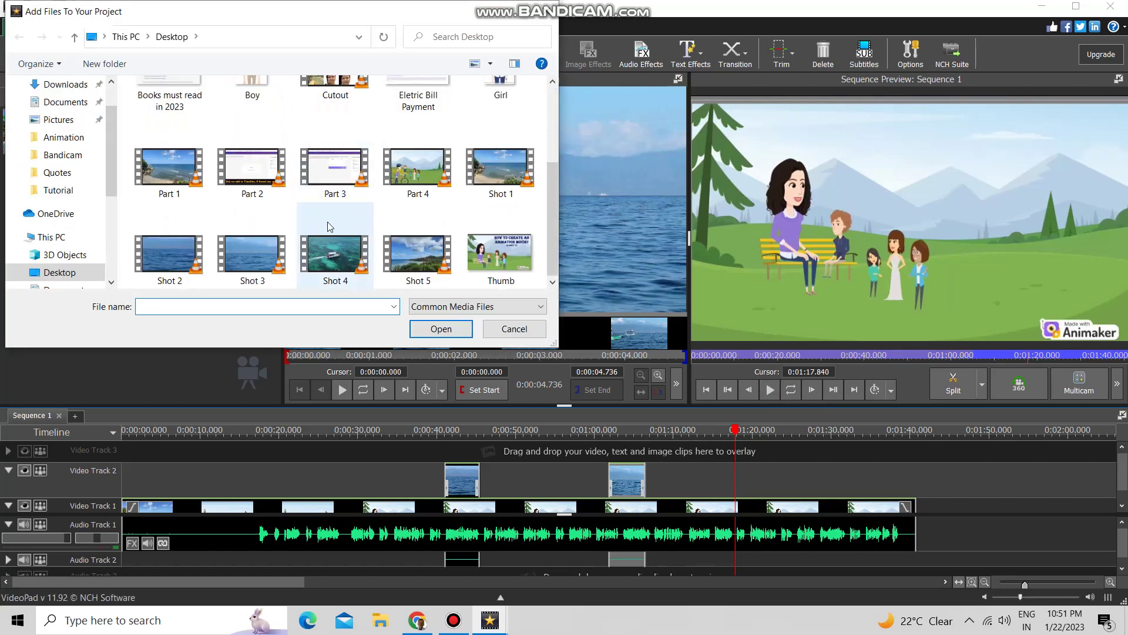
left_click(334, 254)
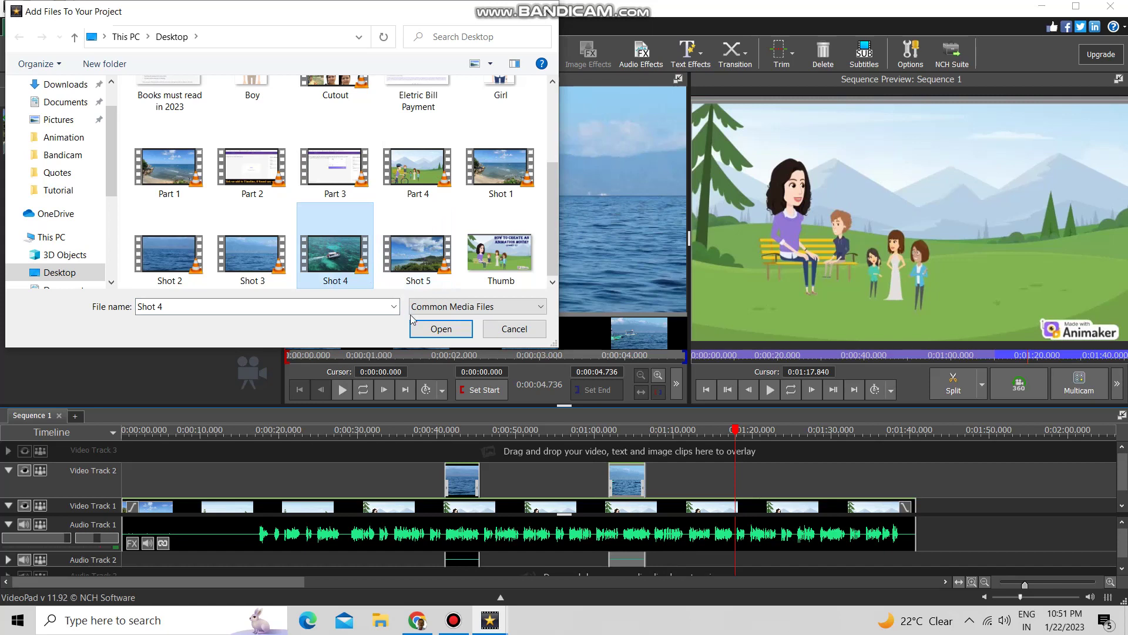
left_click(429, 328)
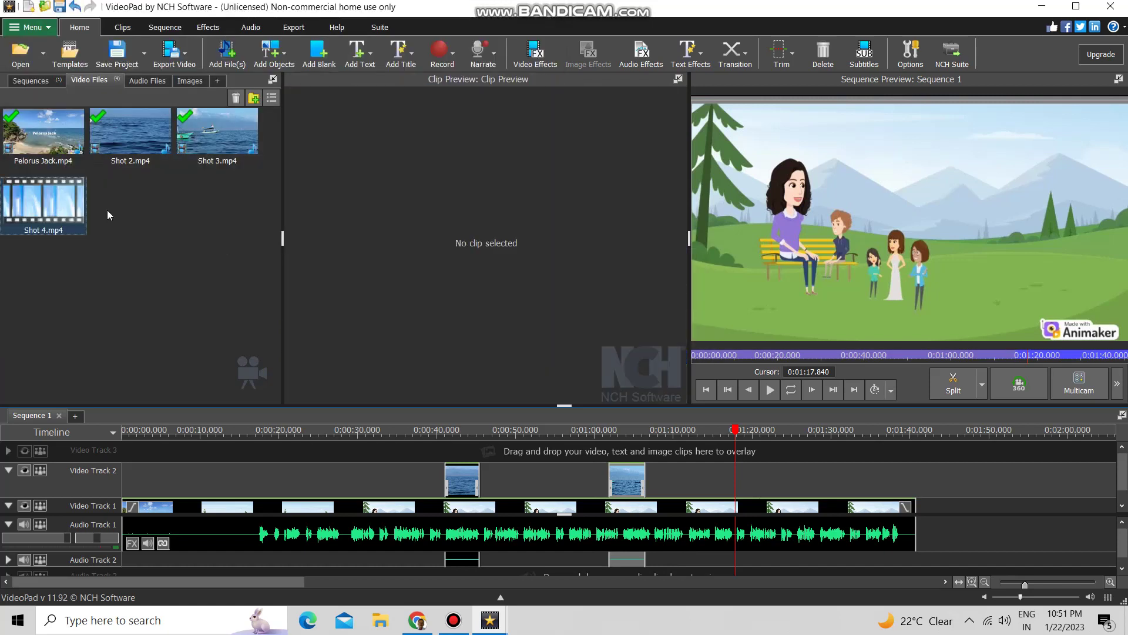
right_click(39, 198)
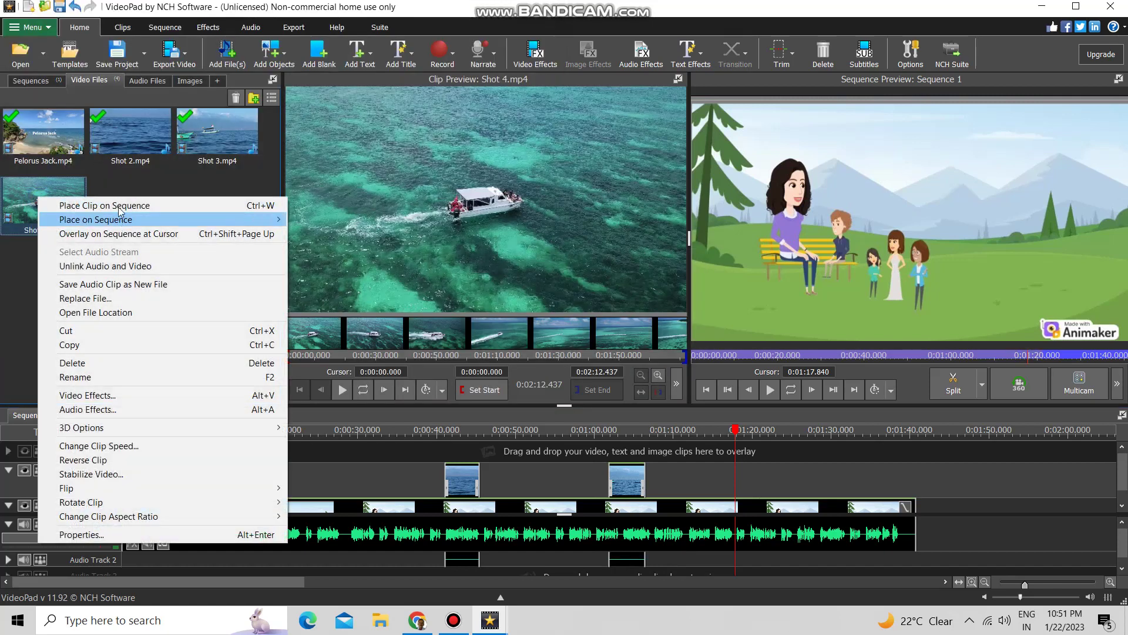
left_click(117, 233)
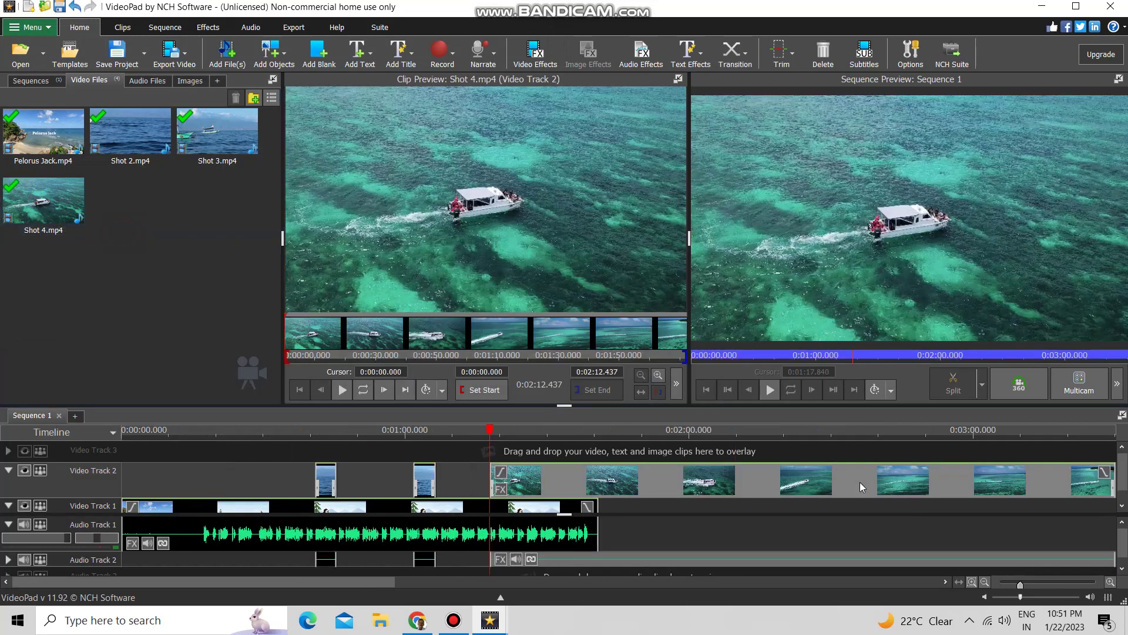
Preview the Shot 4 overlay and trim its end so the clip lasts about 6.743 seconds
left_click(771, 390)
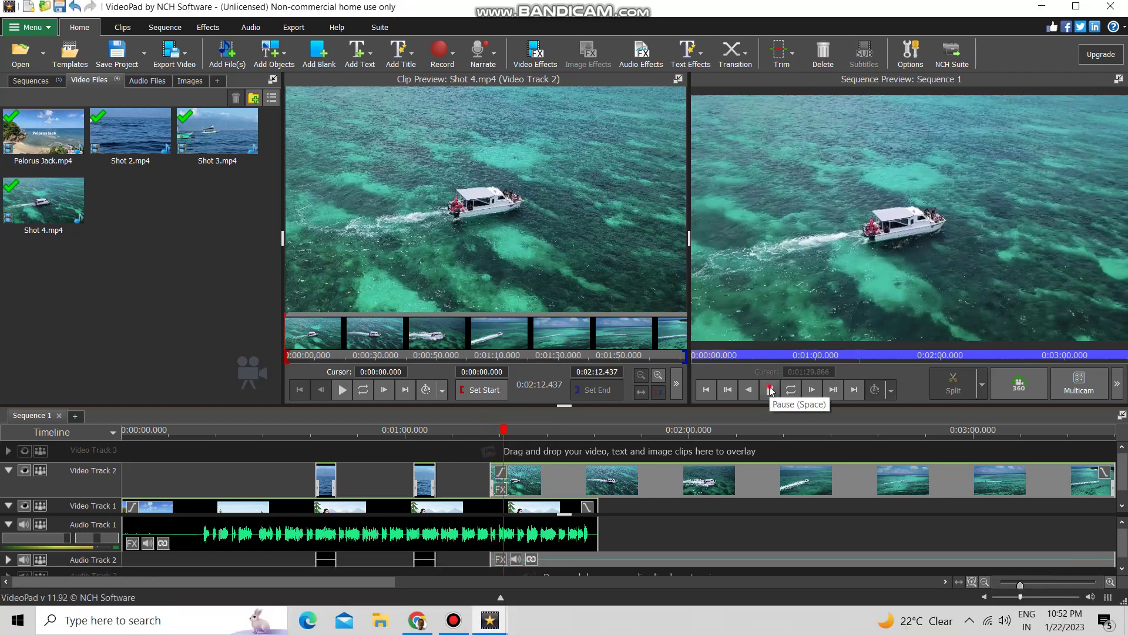
left_click(770, 389)
left_click_drag(1110, 485, 521, 482)
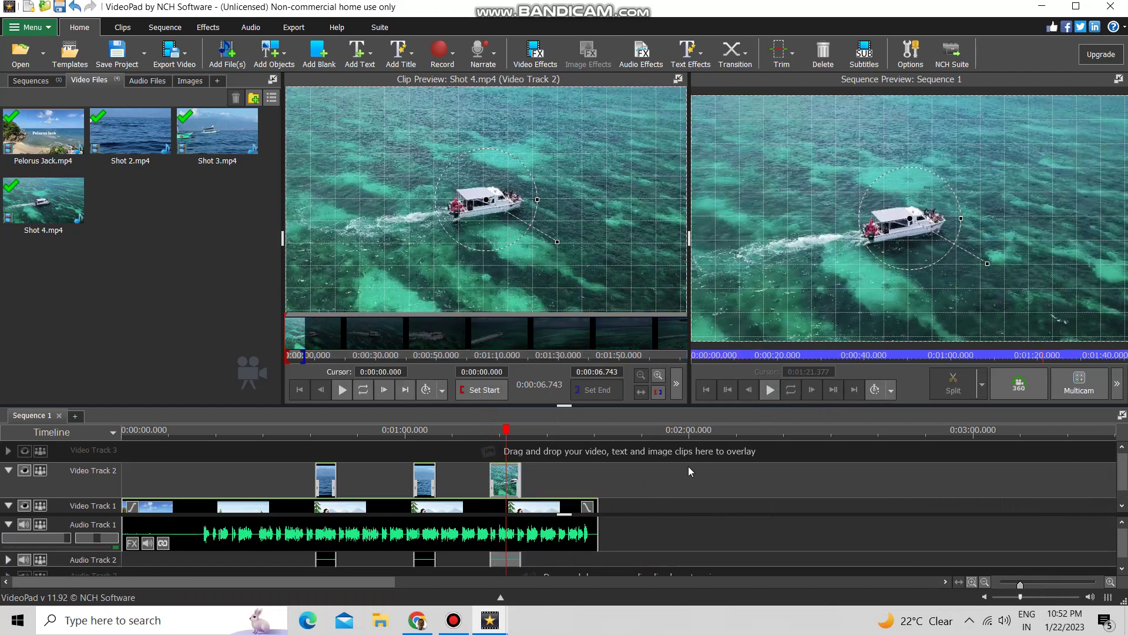
Add a Simple Text Overlay clip near the end of the sequence at about 0:01:37.127
left_click(581, 429)
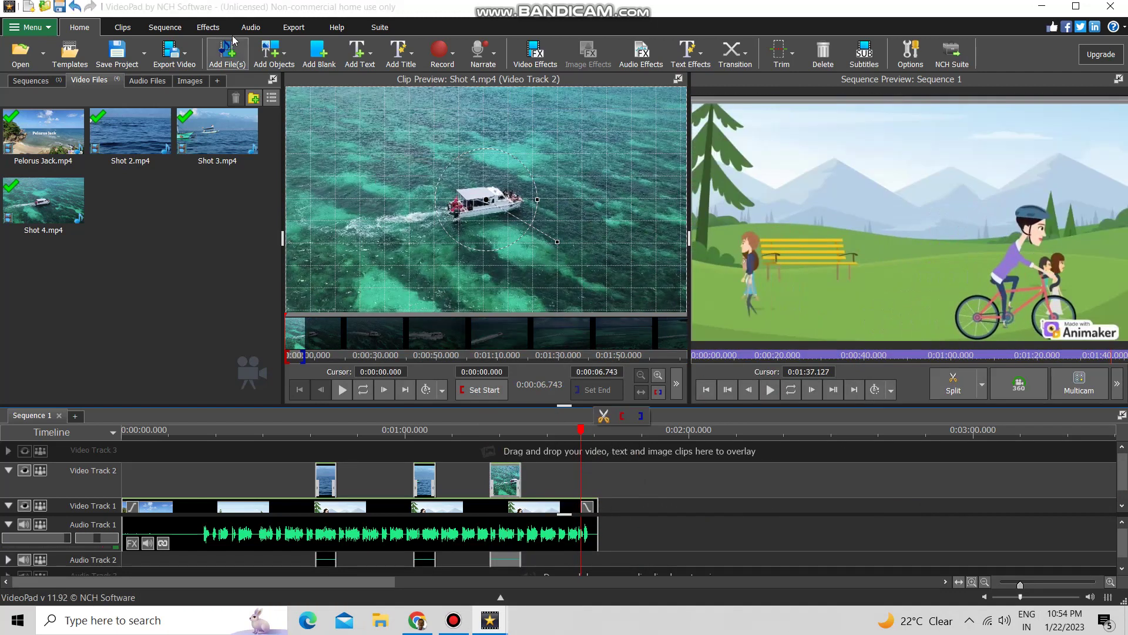
left_click(358, 51)
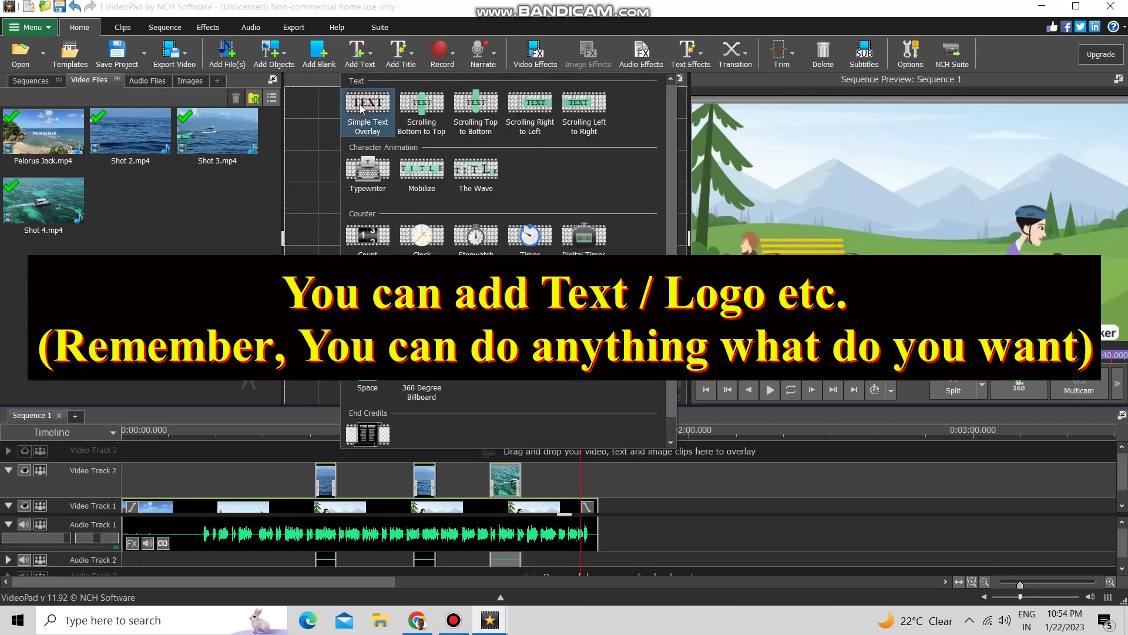
left_click(361, 105)
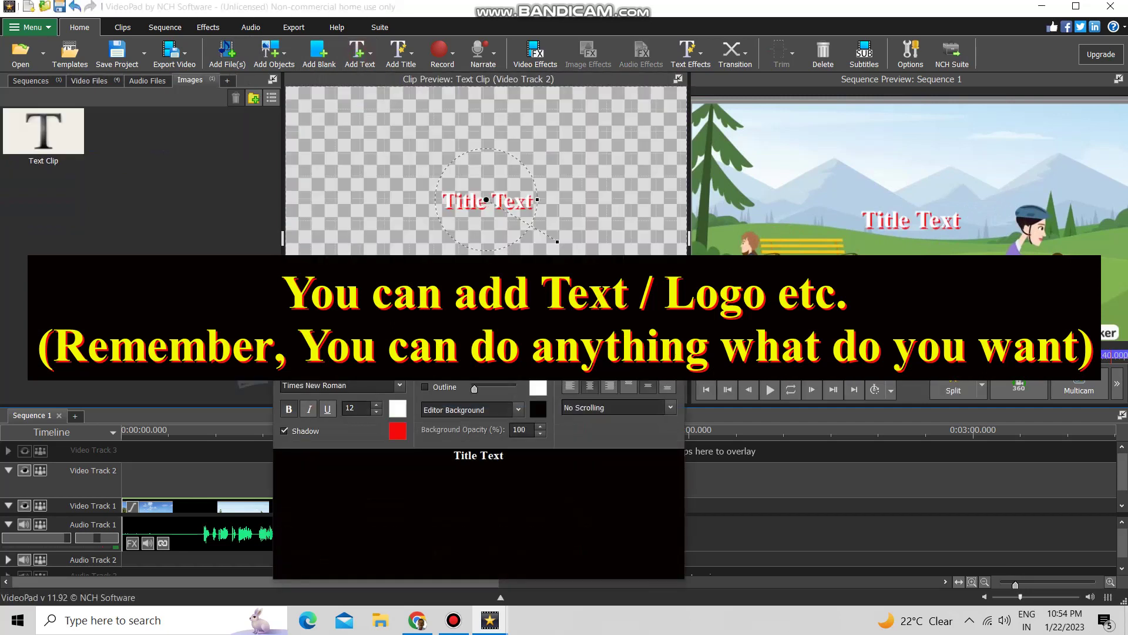
Replace the overlay's title text with "Presented by:" on the first line and "Code Station" on the second
triple_click(438, 460)
type("Presented by:")
key("Return")
type("Code Station")
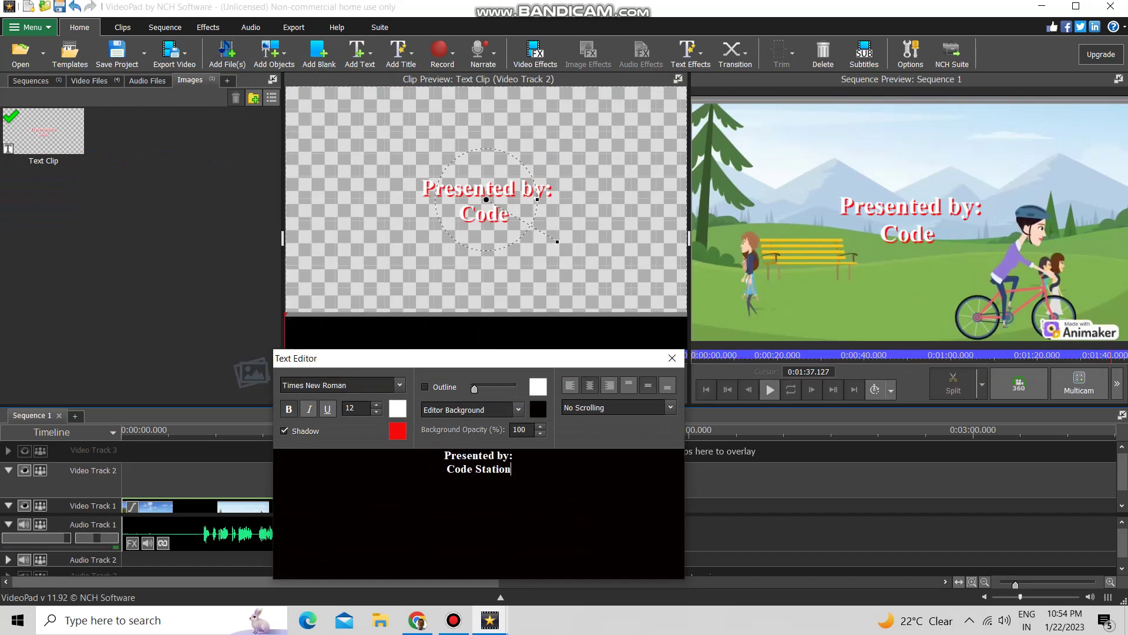
Select both lines of the overlay text and set the font color to dark blue, hex 2709ba
left_click_drag(397, 452, 400, 470)
left_click(395, 412)
left_click(637, 451)
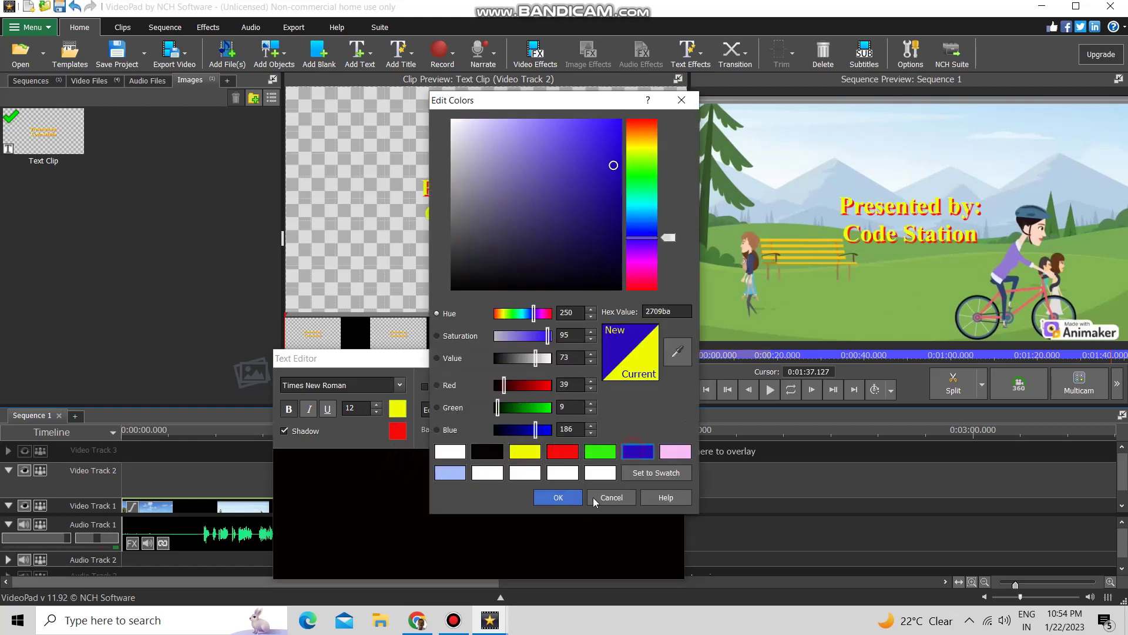
left_click(558, 498)
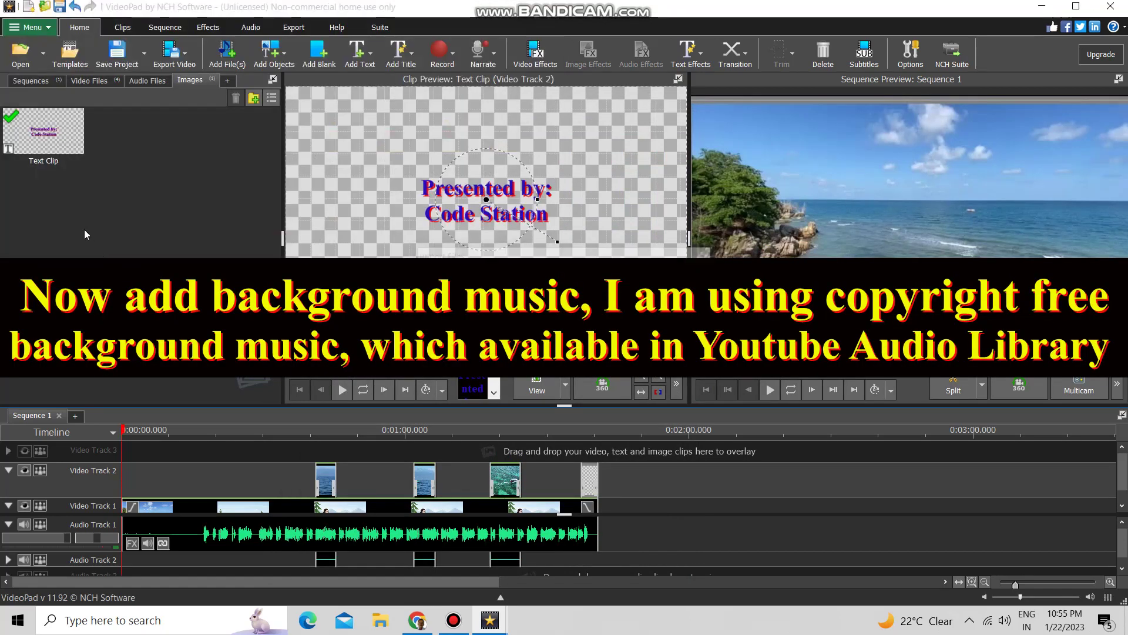
Overlay the Rainbow Forest - Quincas Moreira.mp3 music at the start of the sequence and trim its end to match the end of the video
right_click(48, 131)
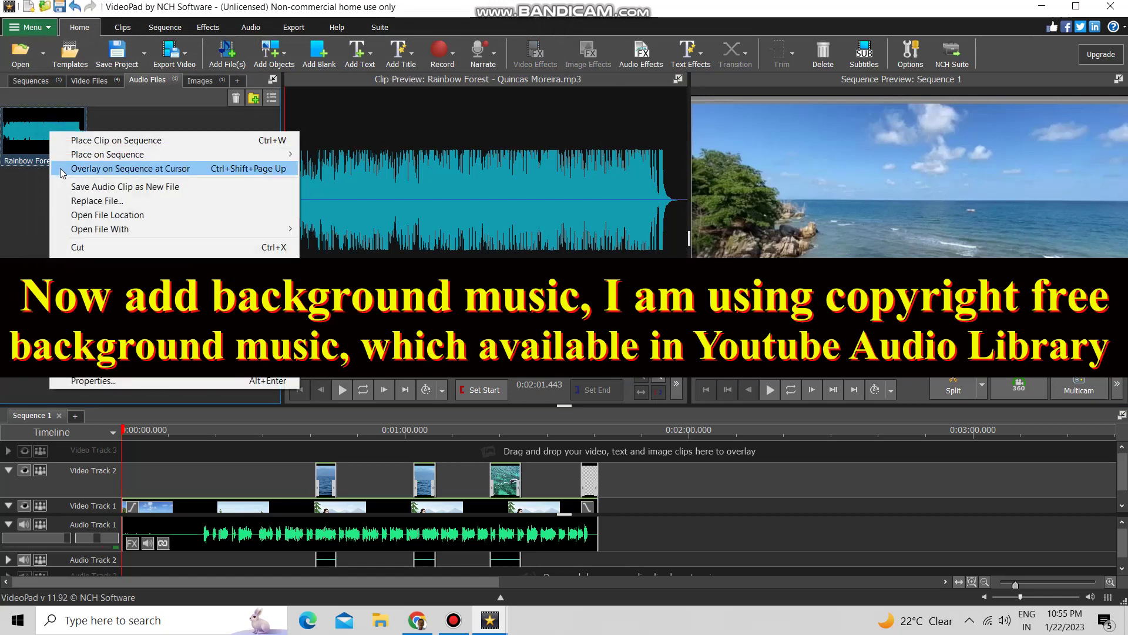
left_click(60, 168)
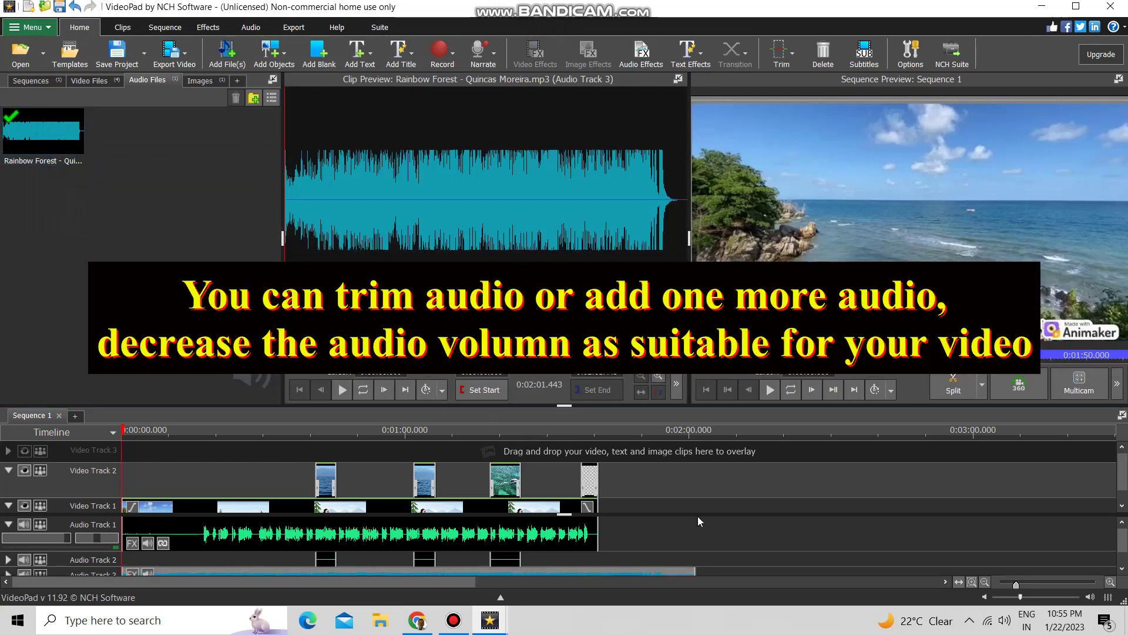
left_click_drag(1123, 540, 1124, 563)
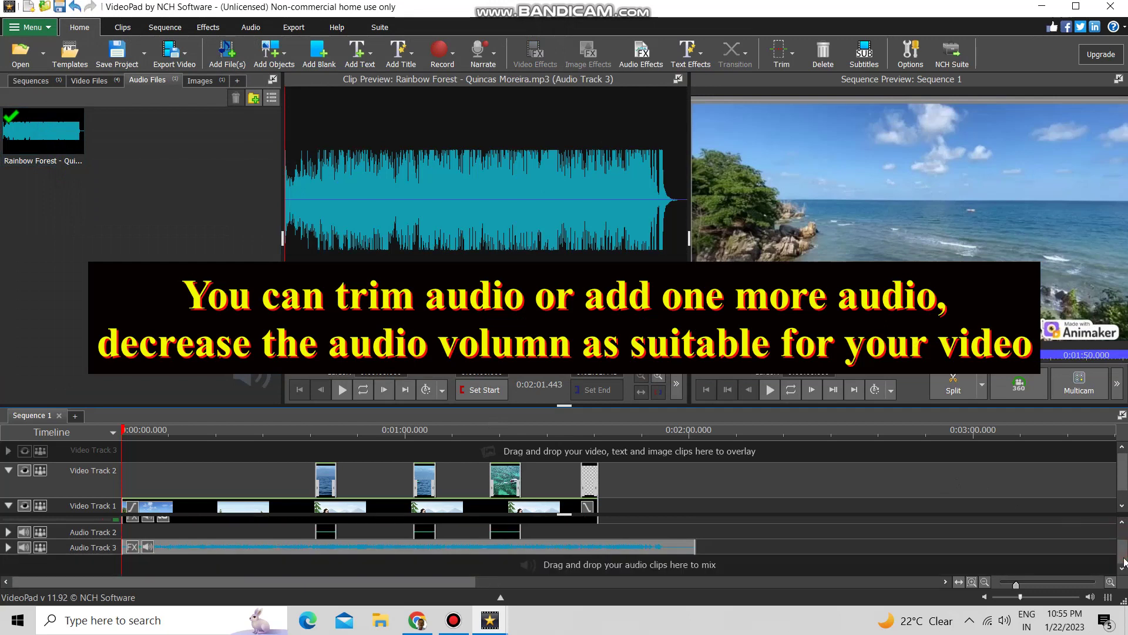
left_click_drag(695, 546, 598, 549)
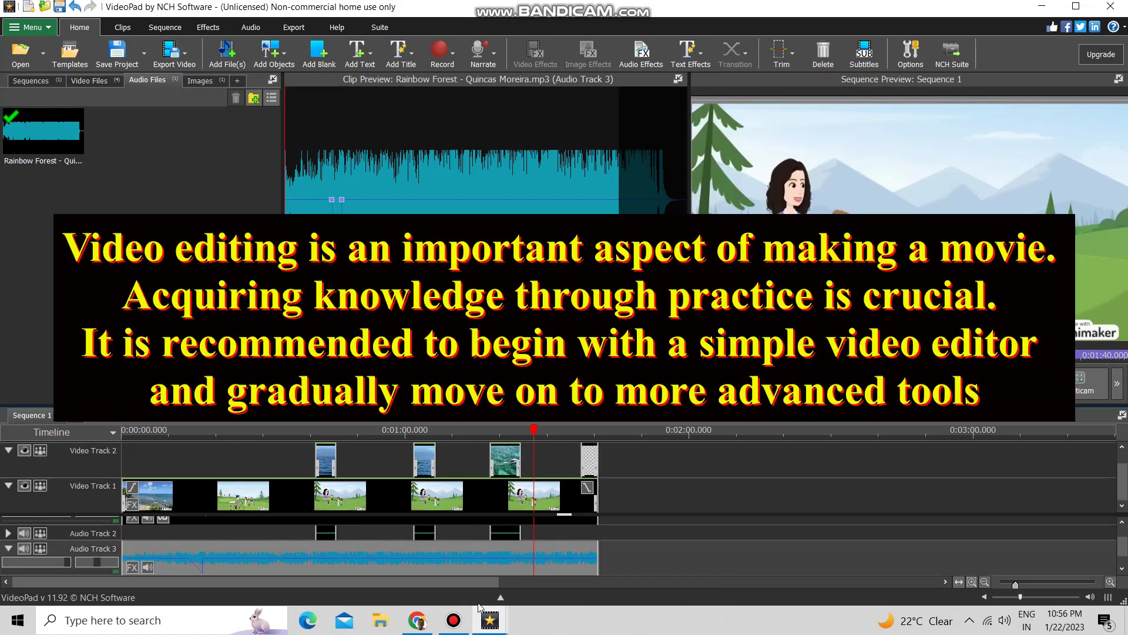
Return to the start of the sequence and lower the volume of the background music on Audio Track 3
key("Home")
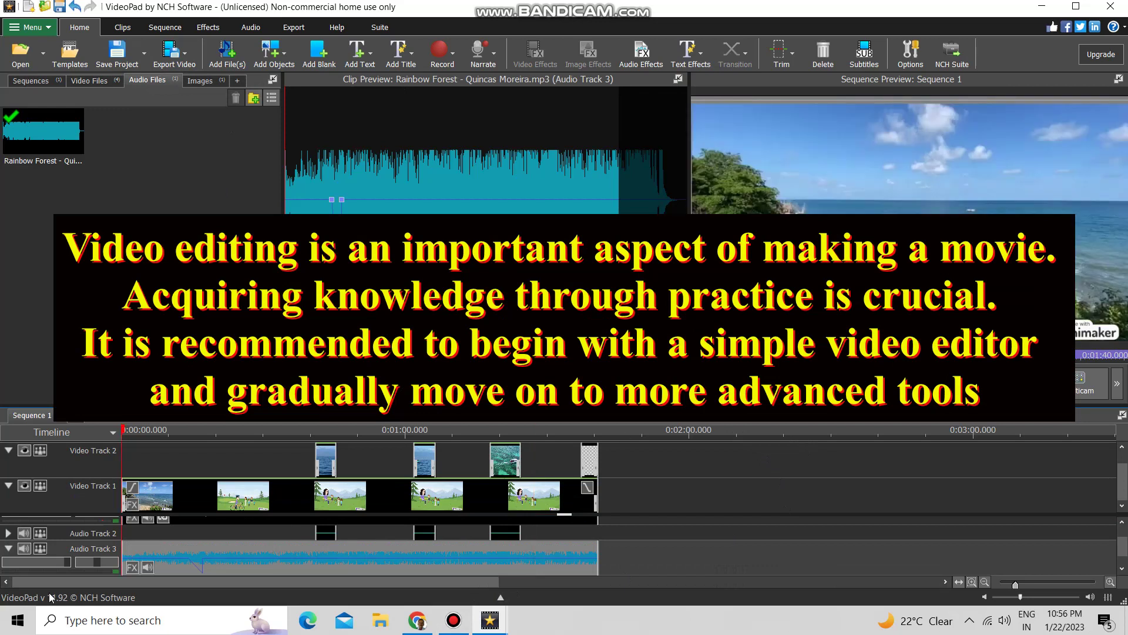
left_click_drag(68, 562, 26, 568)
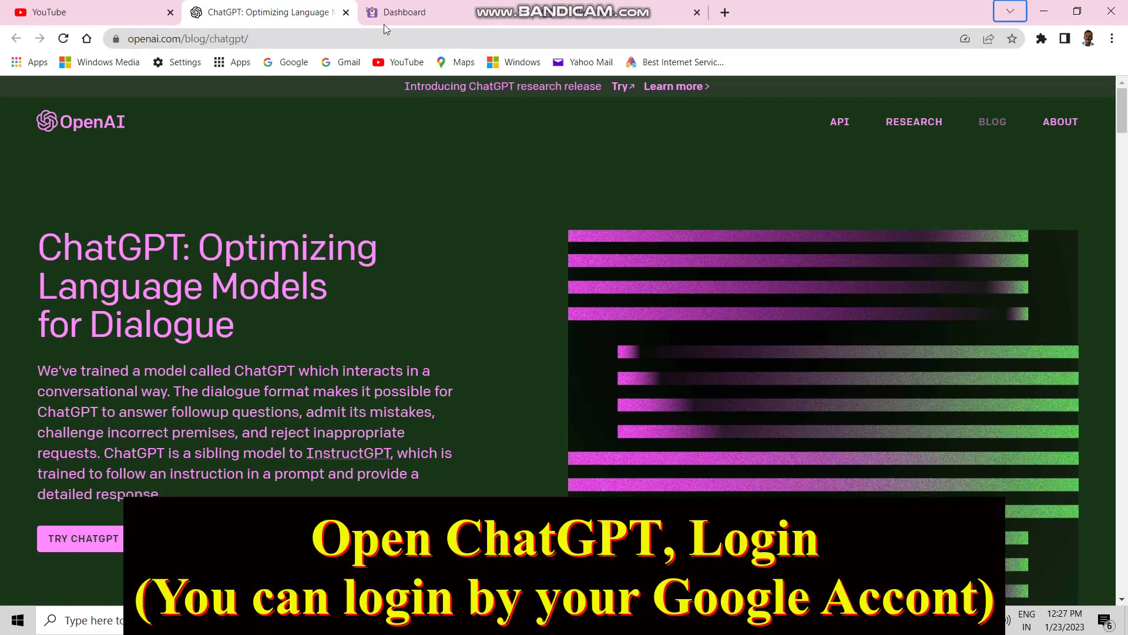
Switch to Chrome, open ChatGPT and submit "Please check these sentence" with the quoted draft about video editing, practice and starting with a simple editor
left_click(91, 533)
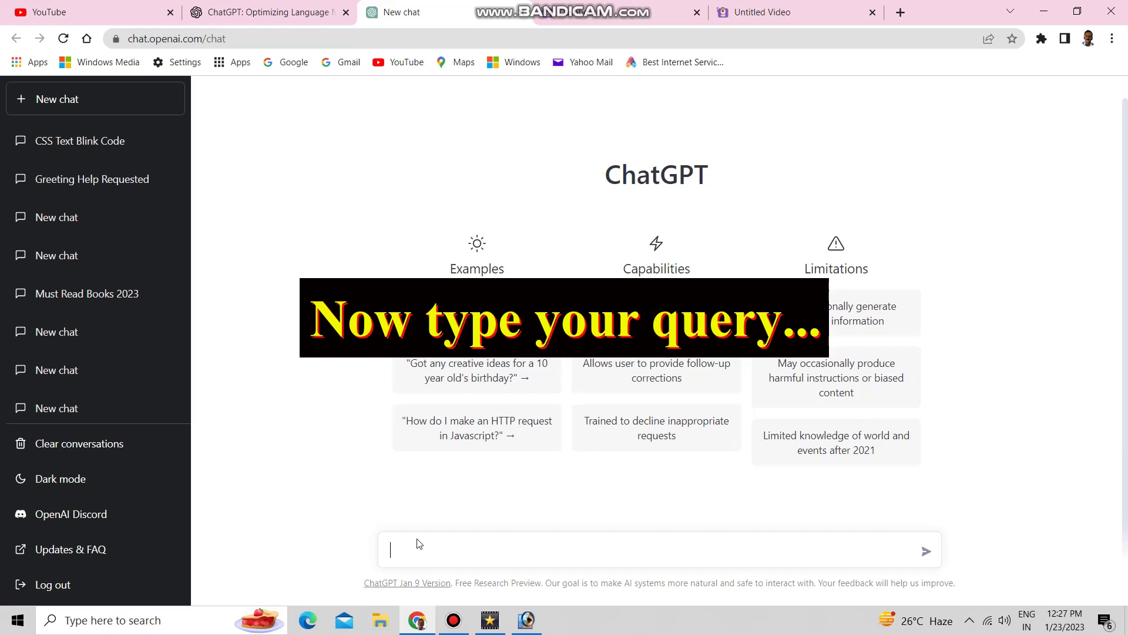
type("Please check t")
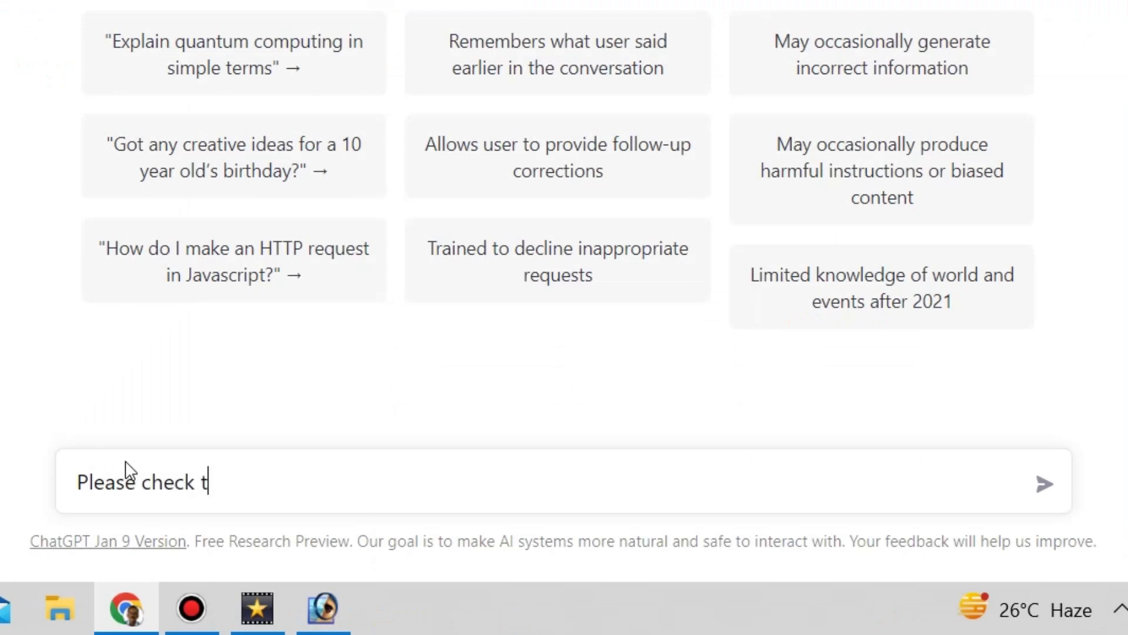
type("hese sentence ")
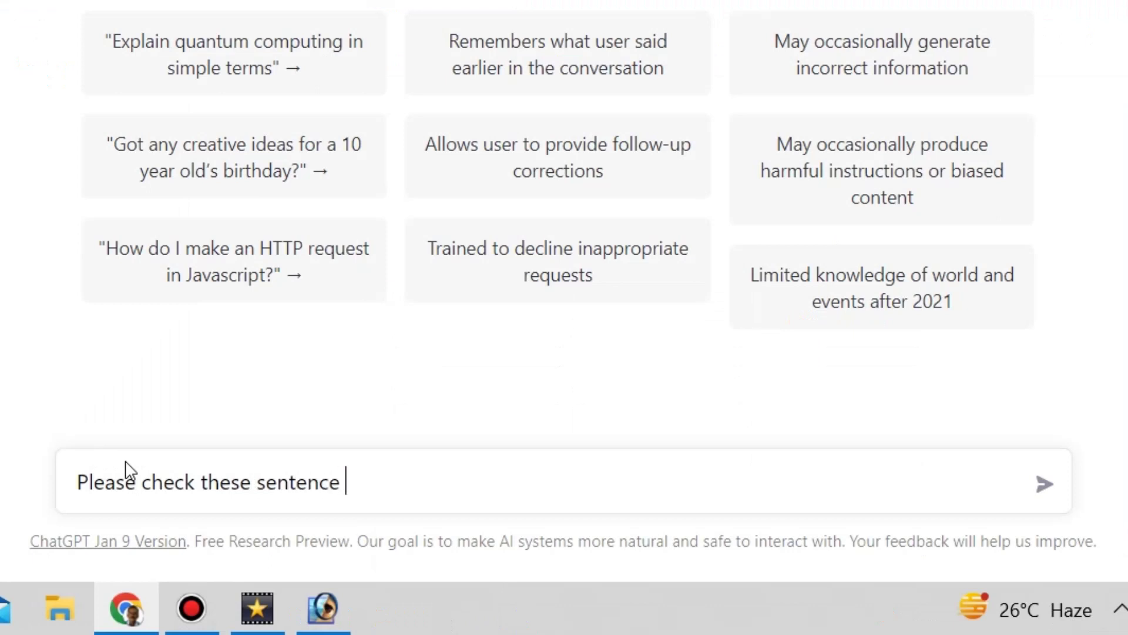
type("\"")
type("Video editing is the most important part of a movie, so you have much knowledge, Knowledge comes from practice, One more thing, Start practice by simple editor Don't go for advance editor at the starting phase")
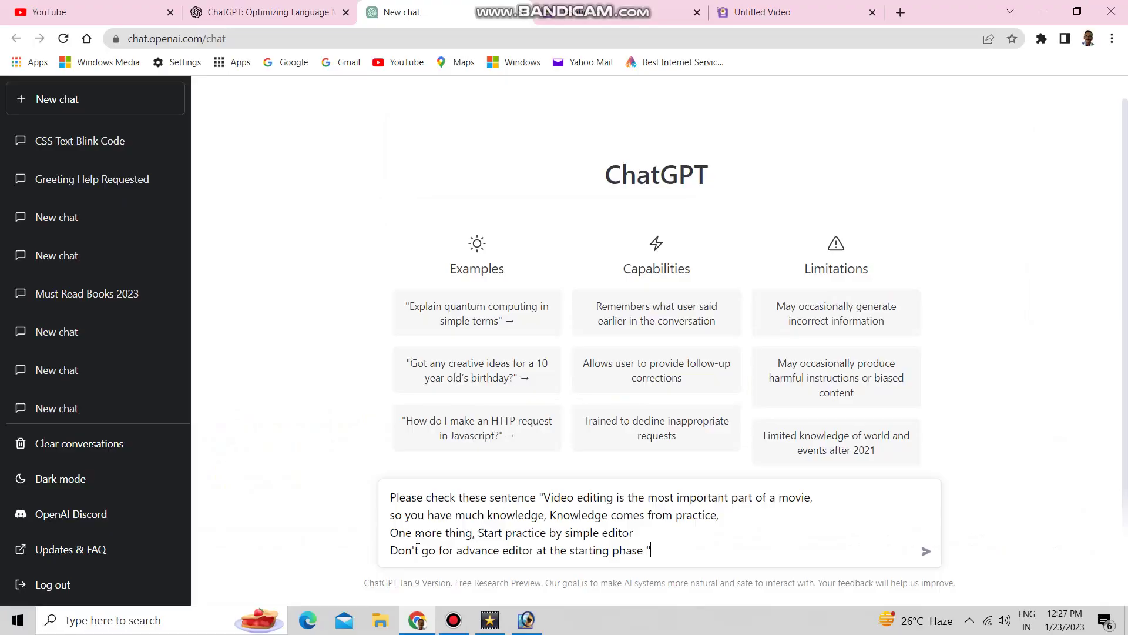
key("Return")
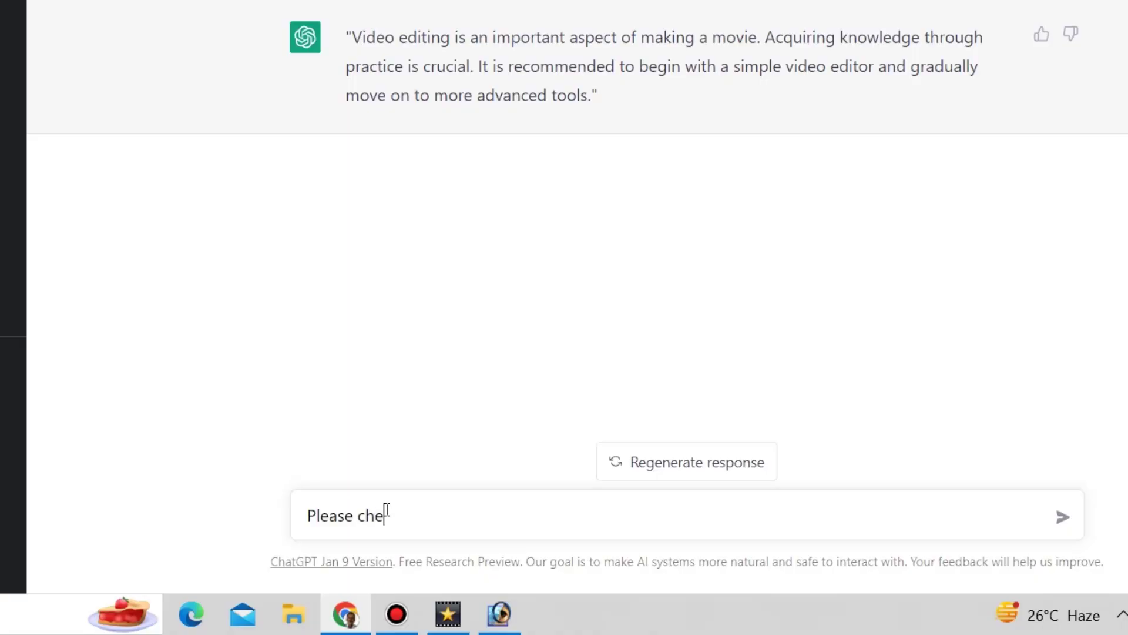
Submit to ChatGPT: Please check this sentence "If you have little knowlege in English just like me, you can take help of ChatGPT"
type("ck ")
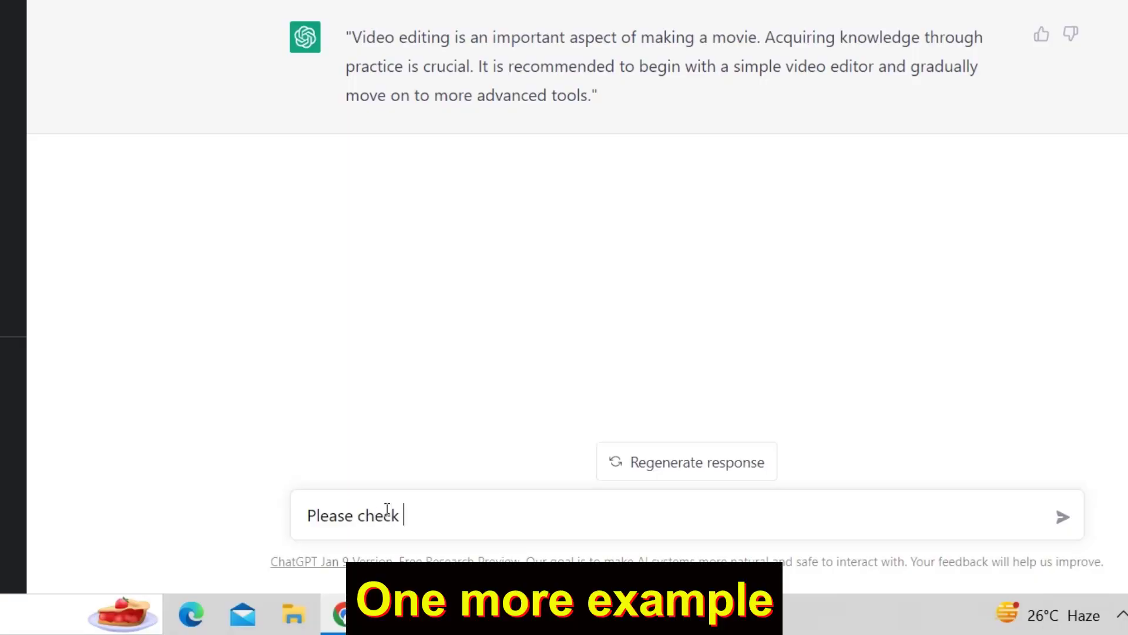
type("this sentence ")
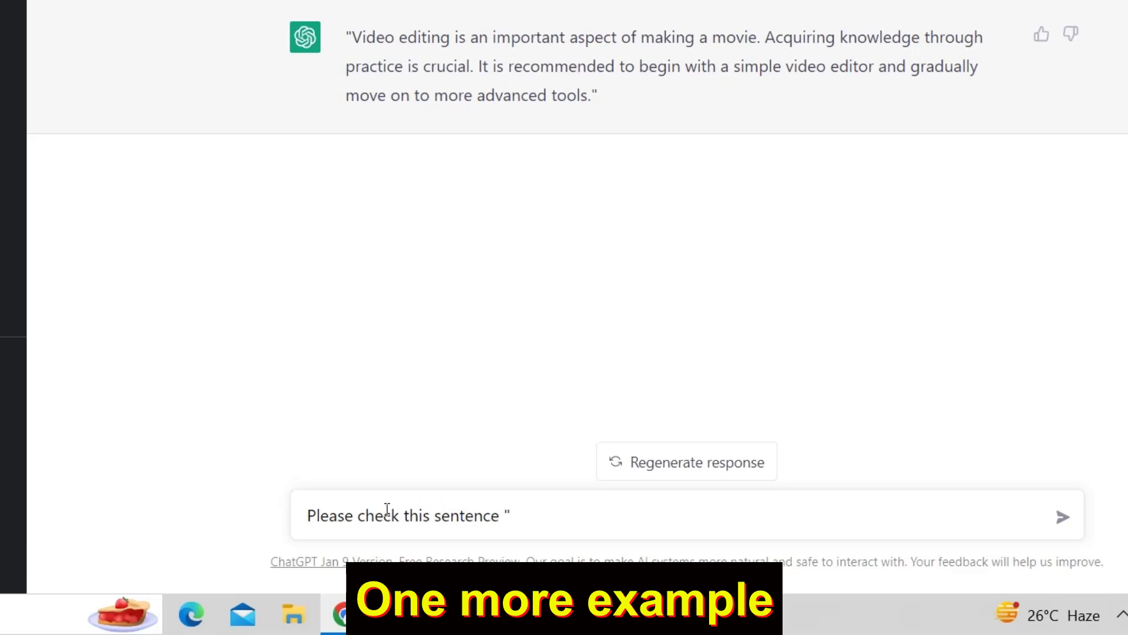
type("\"")
type("If you have little knowlege in English just like me, you can take help of ChatGPT")
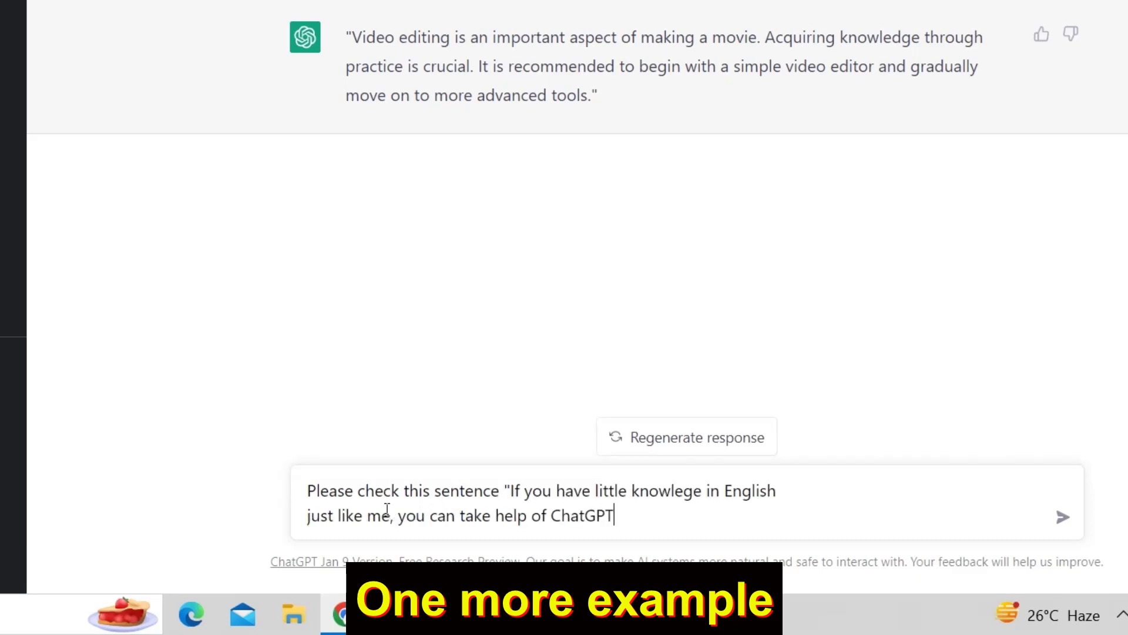
type("\"")
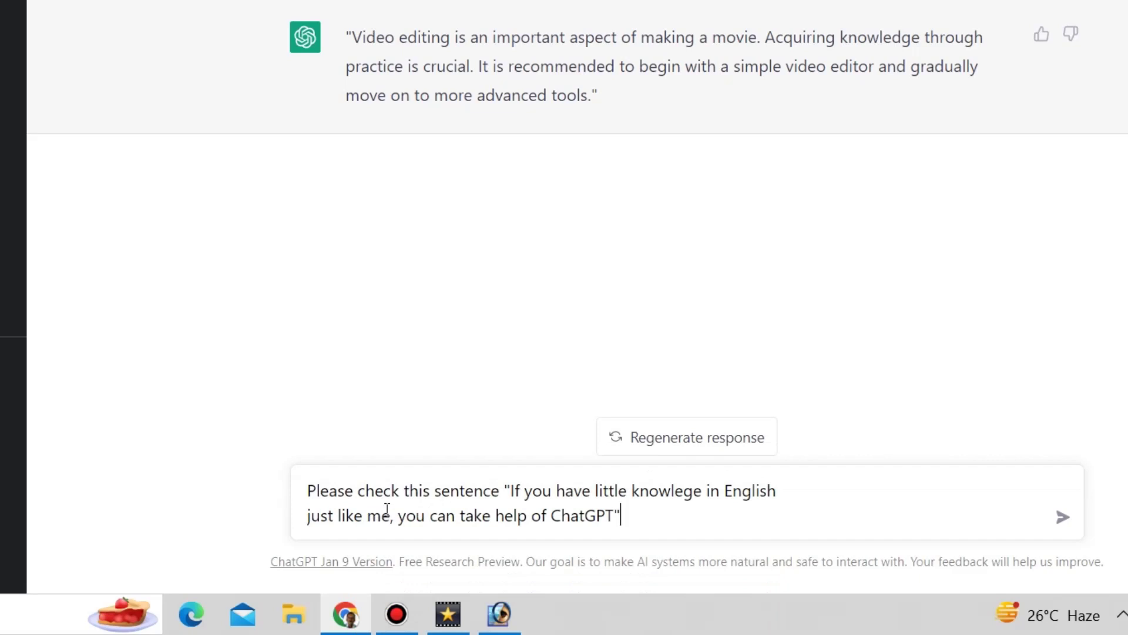
key("Return")
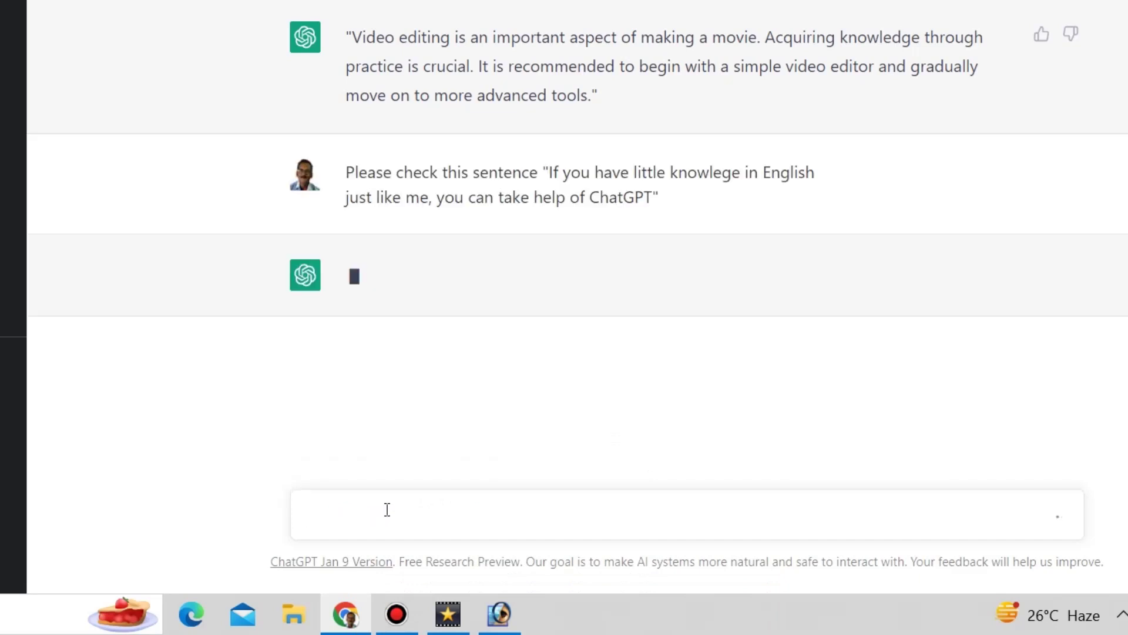